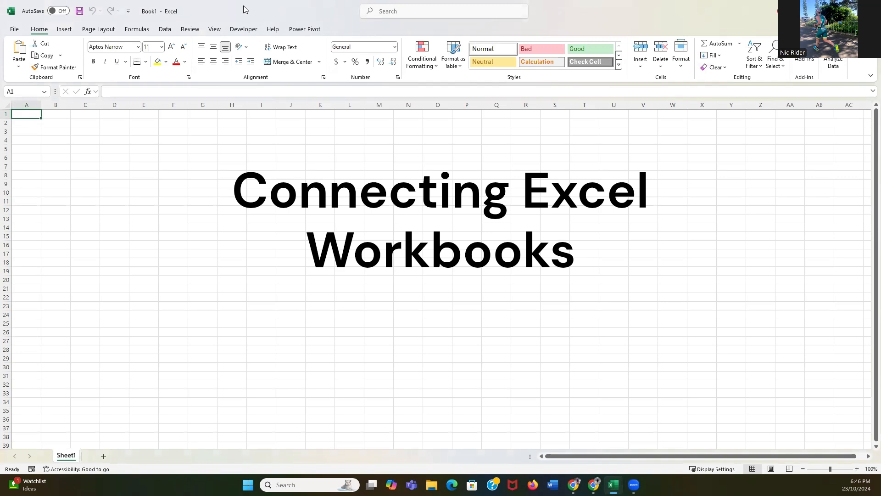
# Import the mineral_opal_exploration_licenc sheet from the Mineral Opal Licences South Australia workbook as a linked table, and dismiss the query list
pyautogui.click(165, 29)
pyautogui.click(19, 62)
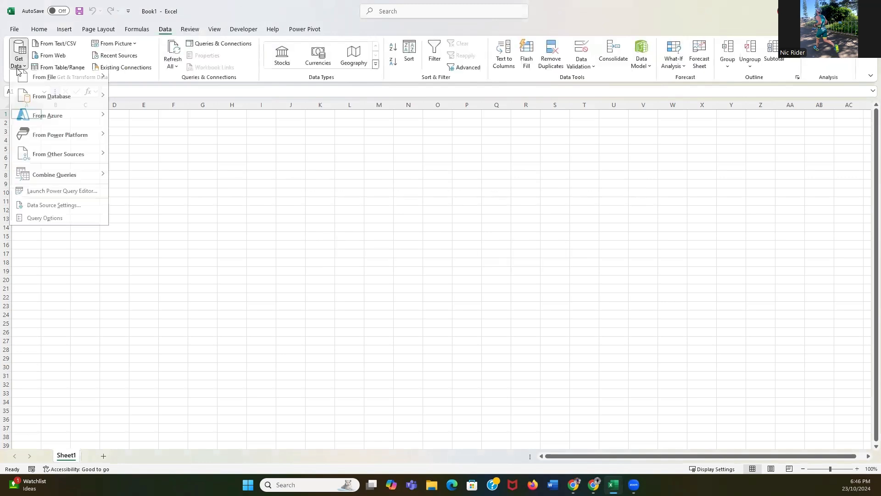
pyautogui.moveTo(31, 85)
pyautogui.click(138, 77)
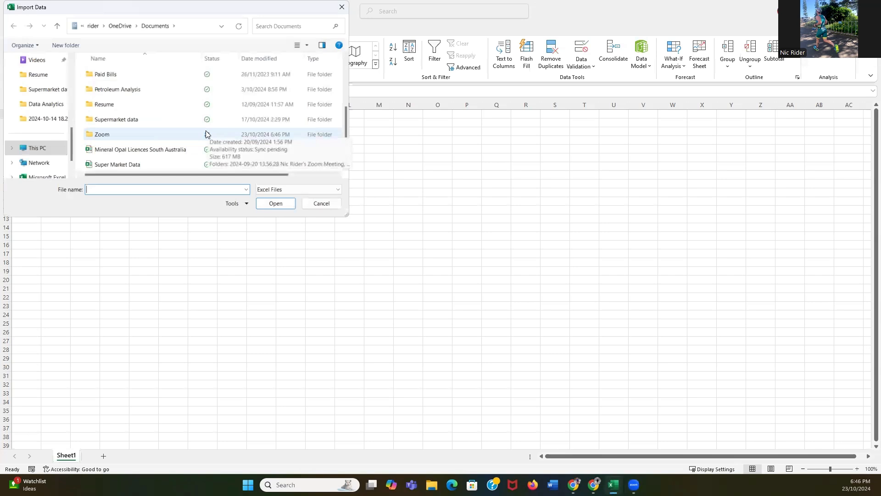
pyautogui.doubleClick(160, 152)
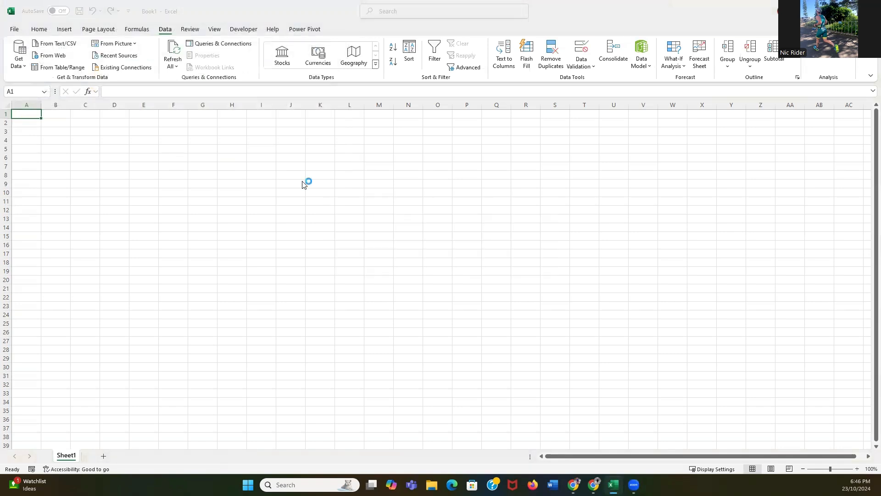
pyautogui.click(298, 179)
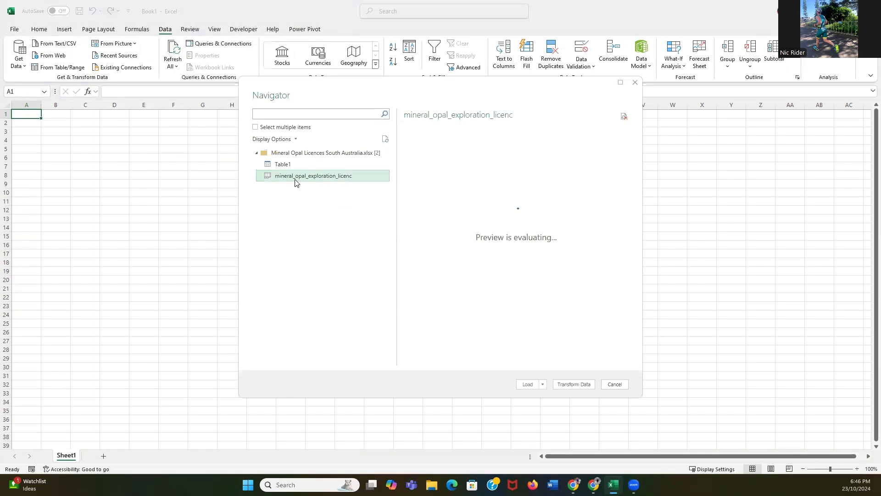
pyautogui.click(528, 384)
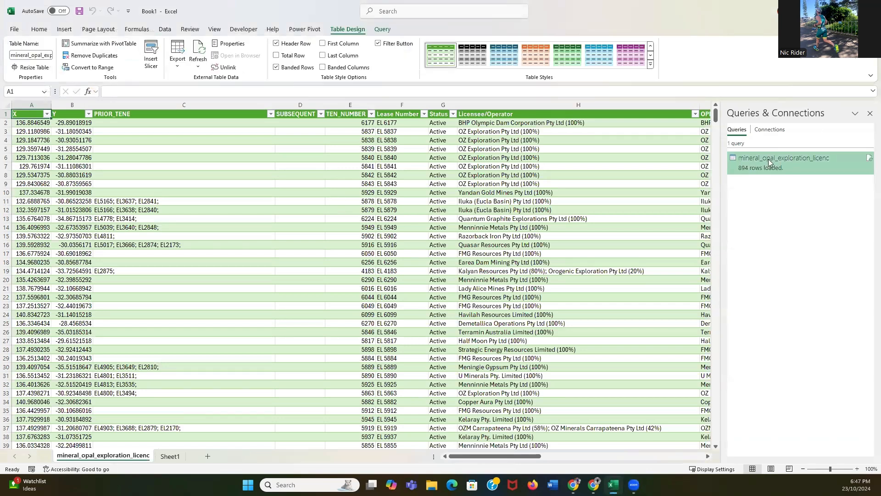
pyautogui.moveTo(769, 159)
pyautogui.click(869, 115)
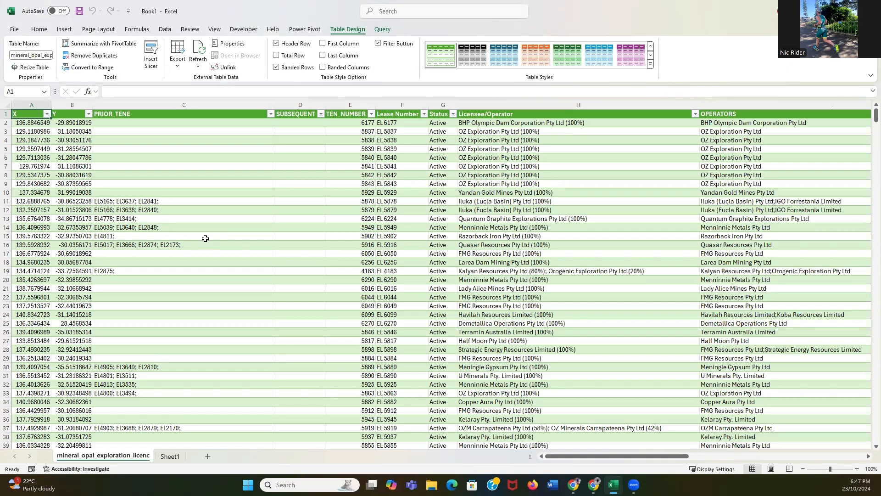
# Examine the imported mineral licence table down to its last row and return to the first row
pyautogui.scroll(-15, 206, 238)
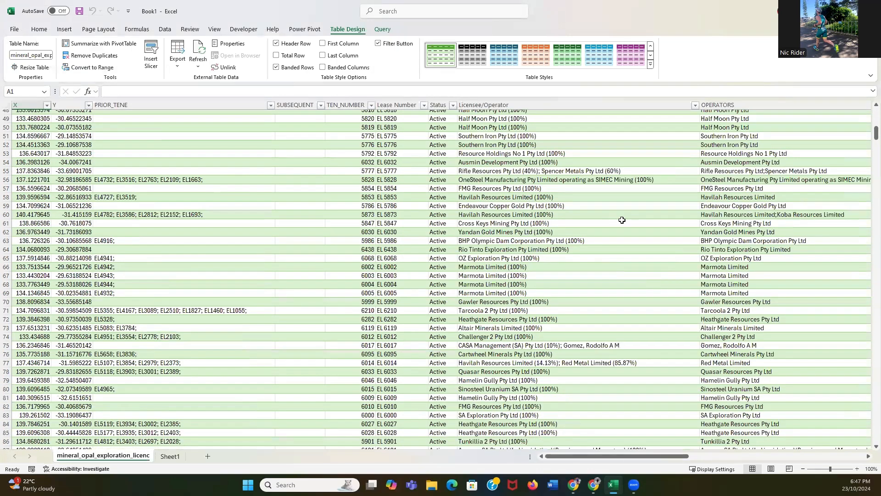
pyautogui.moveTo(876, 136); pyautogui.dragTo(867, 457)
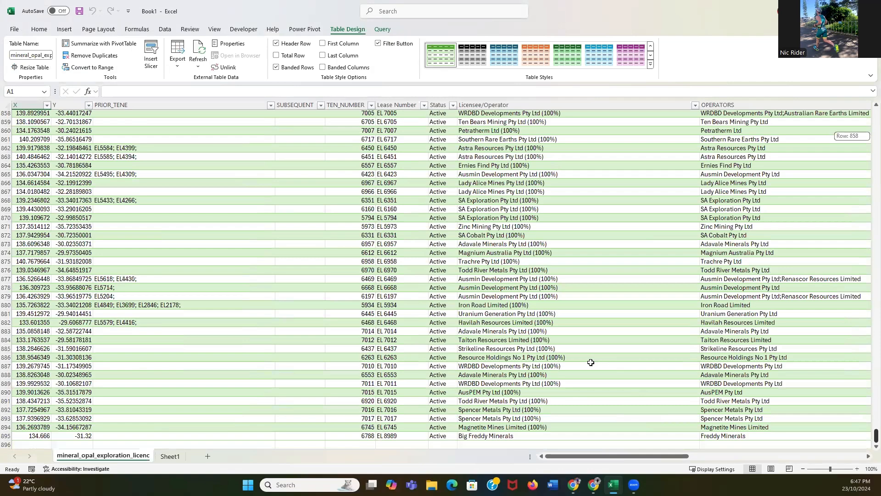
pyautogui.scroll(-2, 591, 361)
pyautogui.click(29, 391)
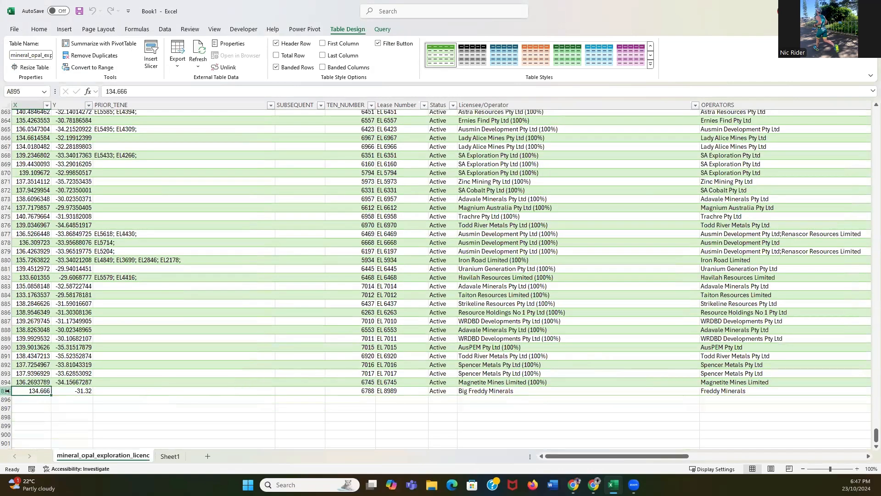
pyautogui.scroll(14, 582, 299)
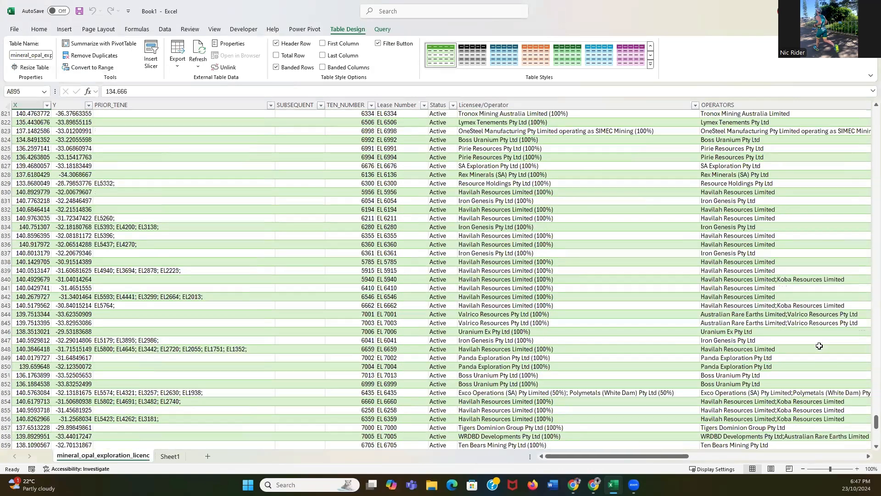
pyautogui.moveTo(875, 422); pyautogui.dragTo(875, 116)
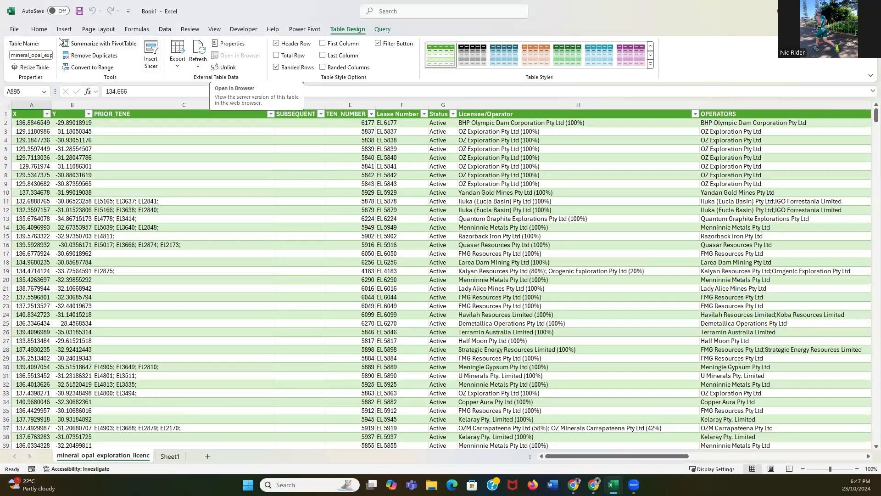
# Import the Petroleum Exploration Licences sheet from the South Australia petroleum workbook in the Petroleum Analysis folder, and dismiss the query list
pyautogui.click(40, 30)
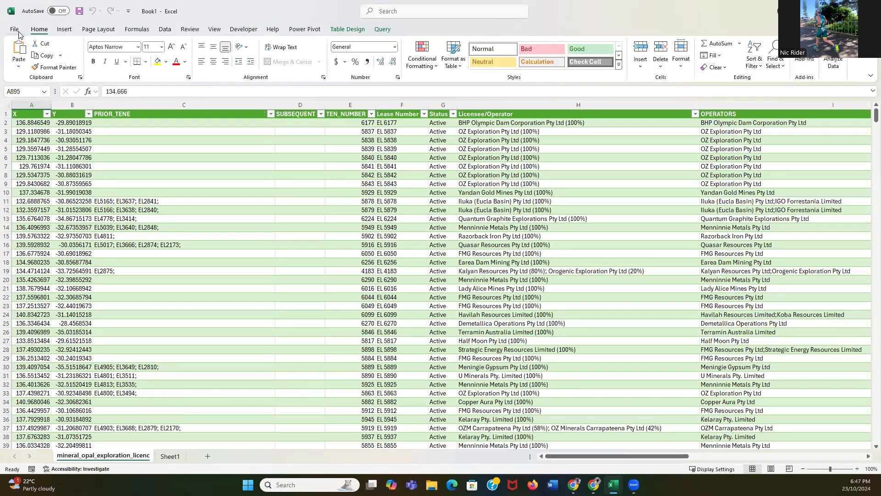
pyautogui.click(165, 29)
pyautogui.click(20, 63)
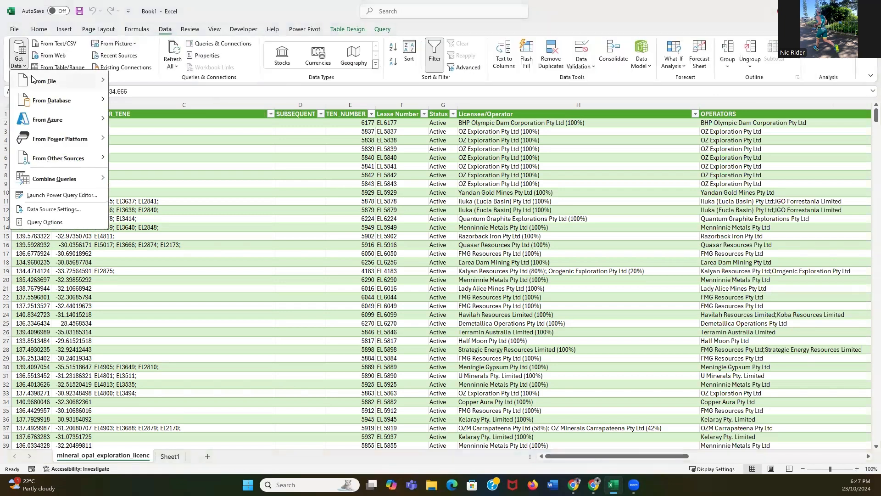
pyautogui.moveTo(64, 81)
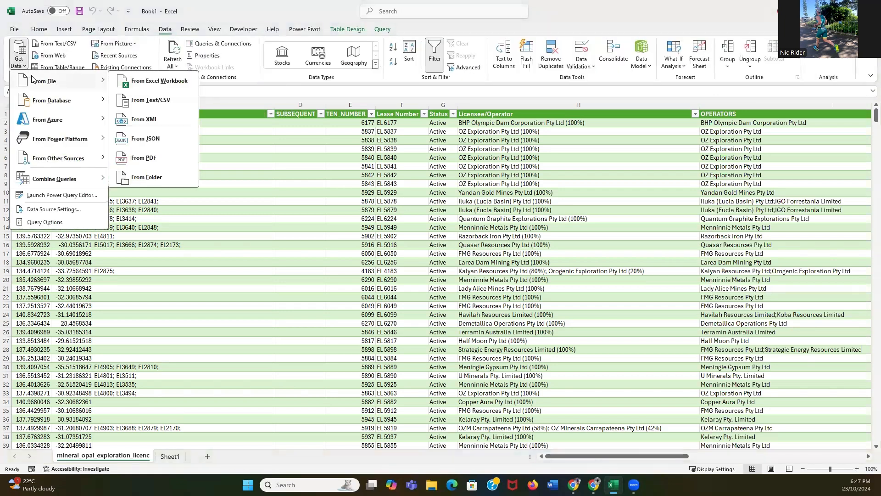
pyautogui.click(154, 84)
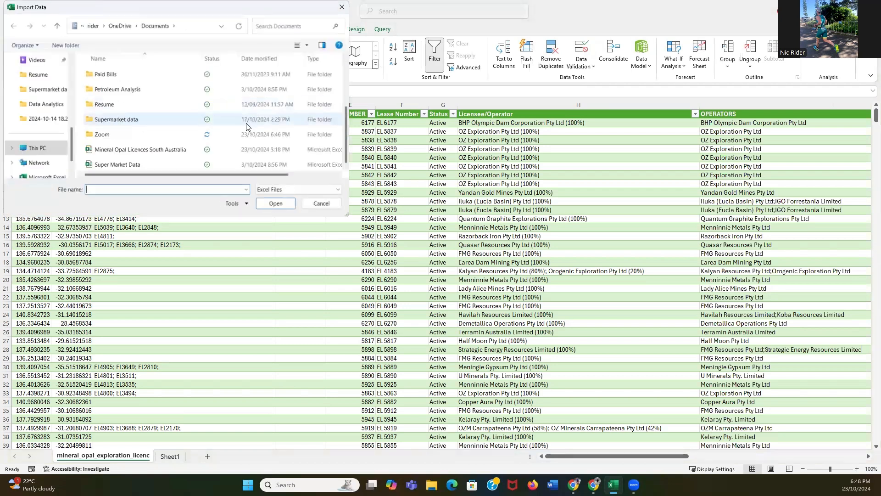
pyautogui.scroll(-2, 151, 94)
pyautogui.doubleClick(151, 92)
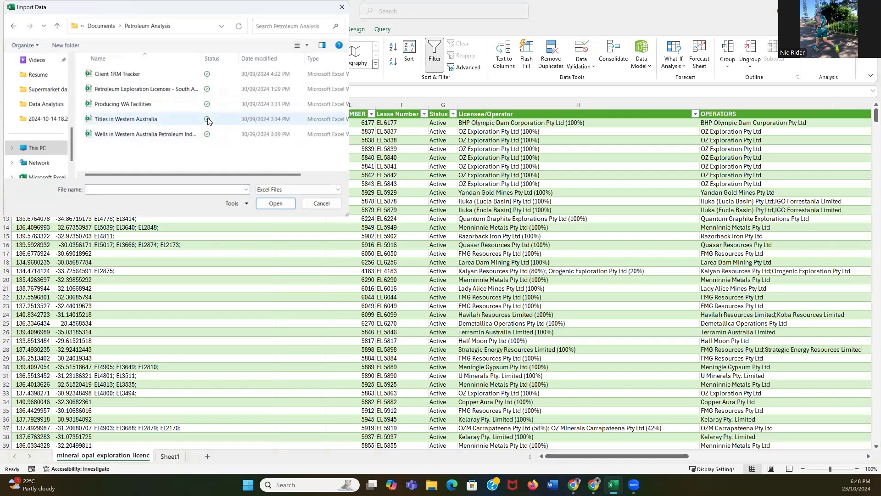
pyautogui.doubleClick(169, 90)
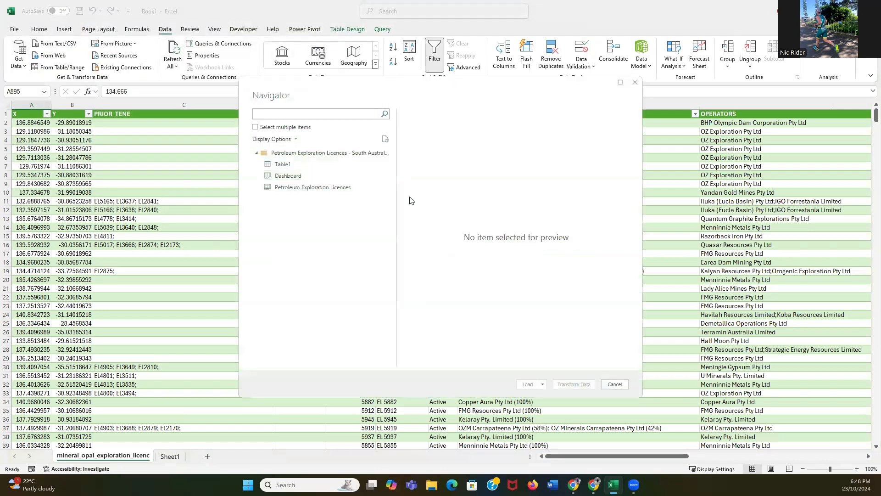
pyautogui.click(292, 188)
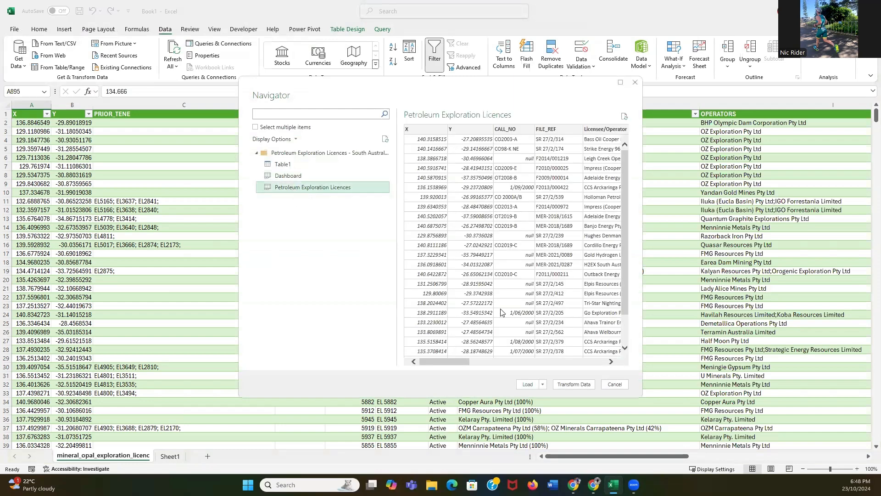
pyautogui.click(527, 384)
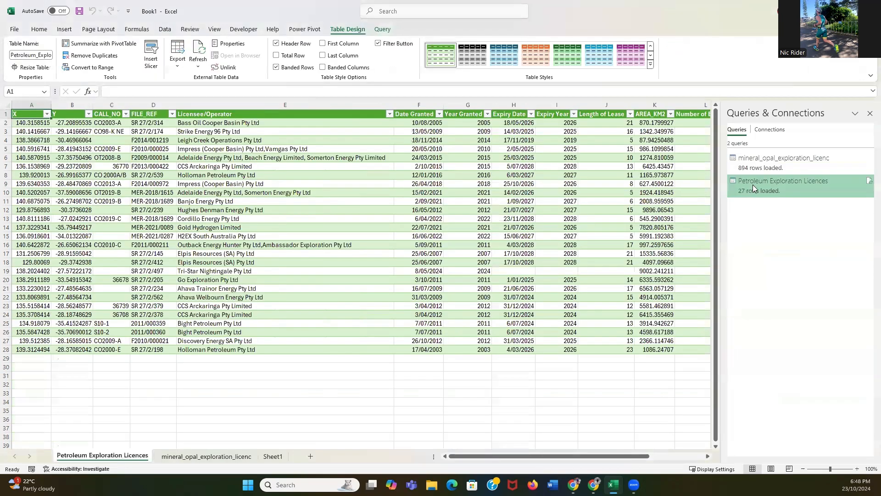
pyautogui.moveTo(760, 192)
pyautogui.click(870, 113)
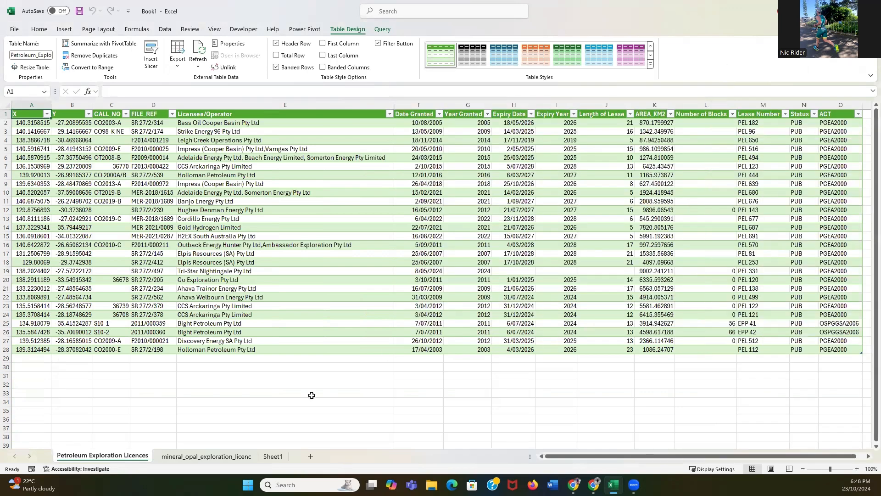
# Move the mineral_opal_exploration_licenc sheet in front of the Petroleum Exploration Licences sheet and look over both imported tables
pyautogui.click(184, 460)
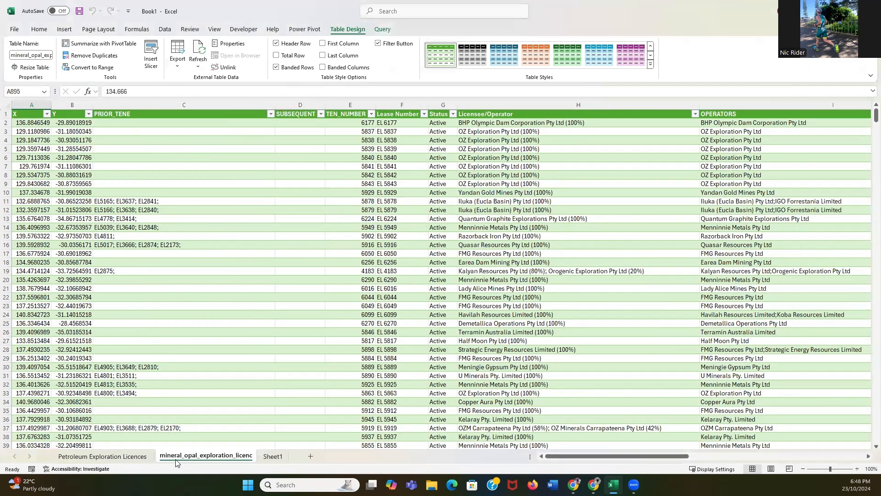
pyautogui.moveTo(151, 457); pyautogui.dragTo(54, 458)
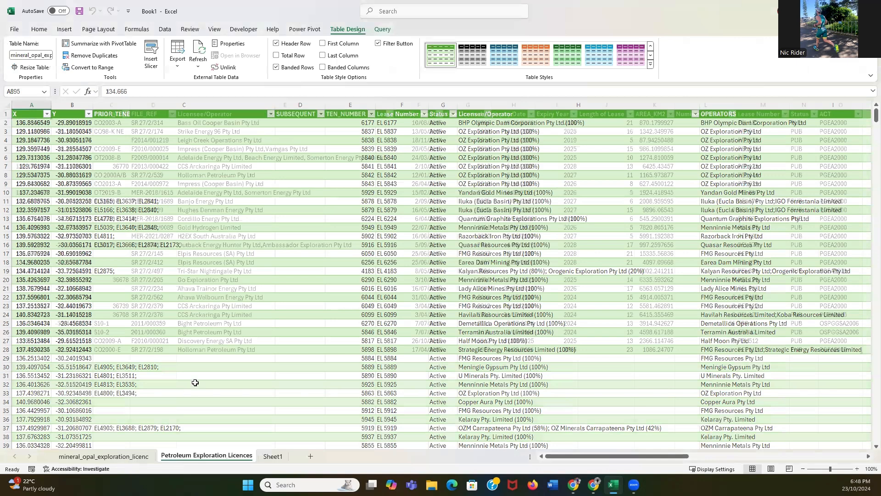
pyautogui.click(39, 31)
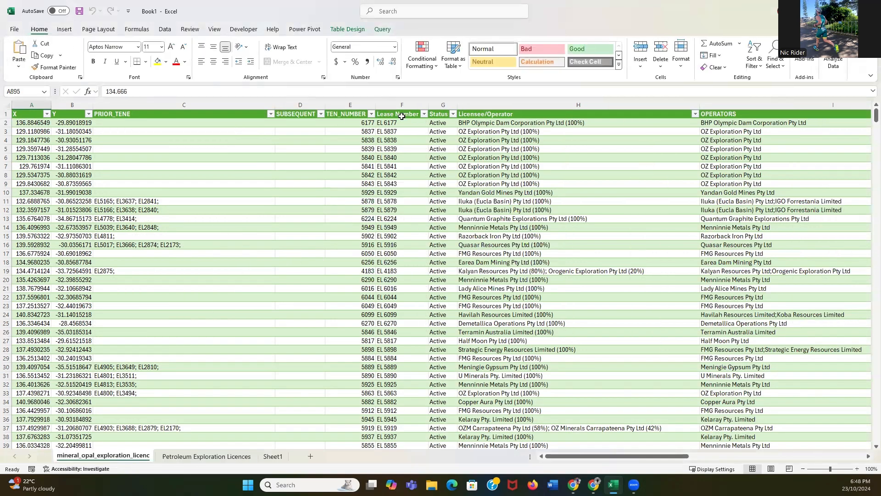
pyautogui.click(375, 31)
pyautogui.click(37, 30)
pyautogui.click(225, 457)
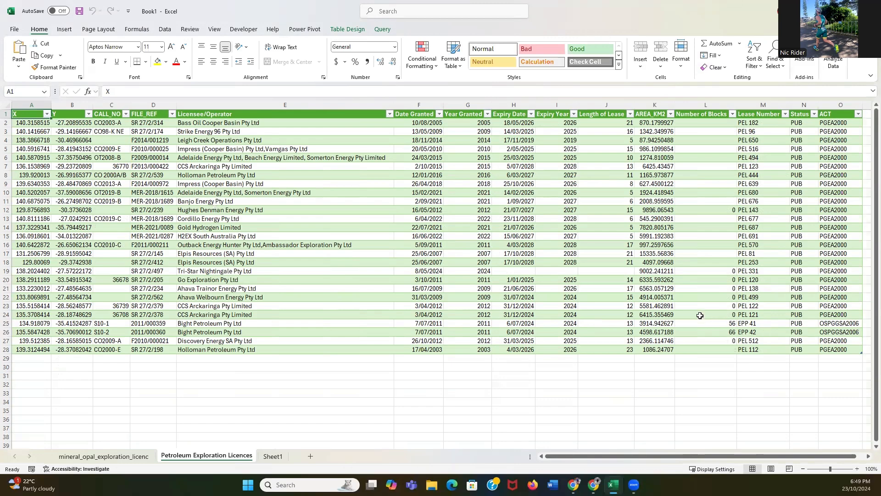
pyautogui.click(128, 457)
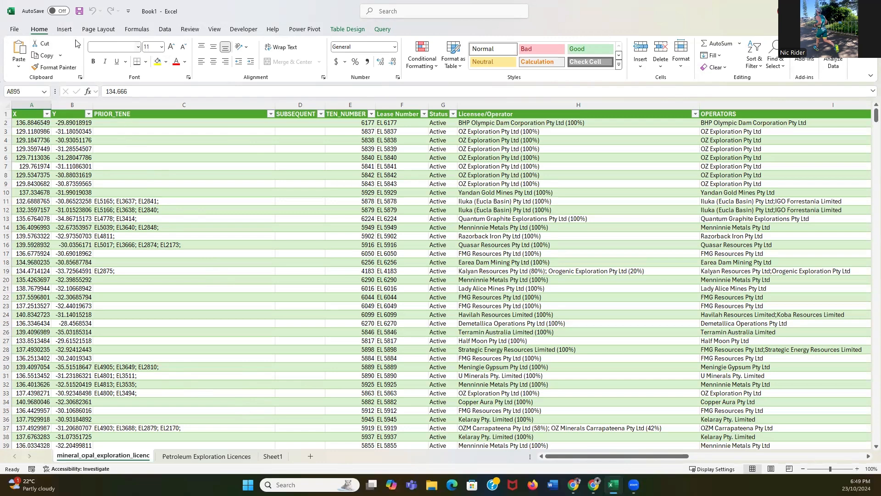
# Save the workbook as SA Mining Centralised Dataset in the Documents folder
pyautogui.click(14, 29)
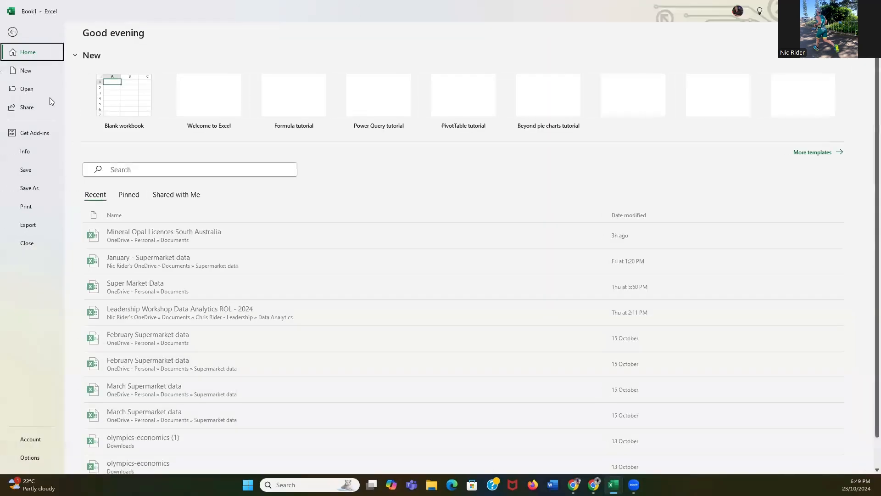
pyautogui.click(41, 187)
pyautogui.click(118, 218)
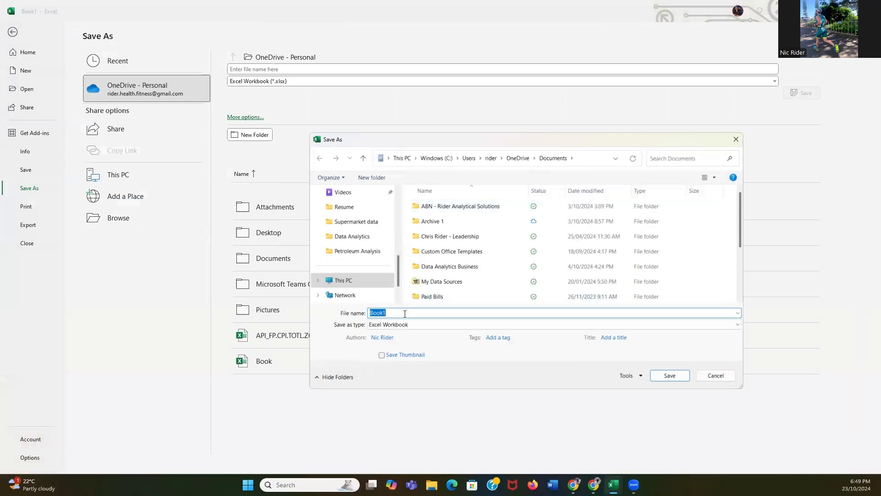
pyautogui.write('SA Mining Centralised Dataset')
pyautogui.press('Return')
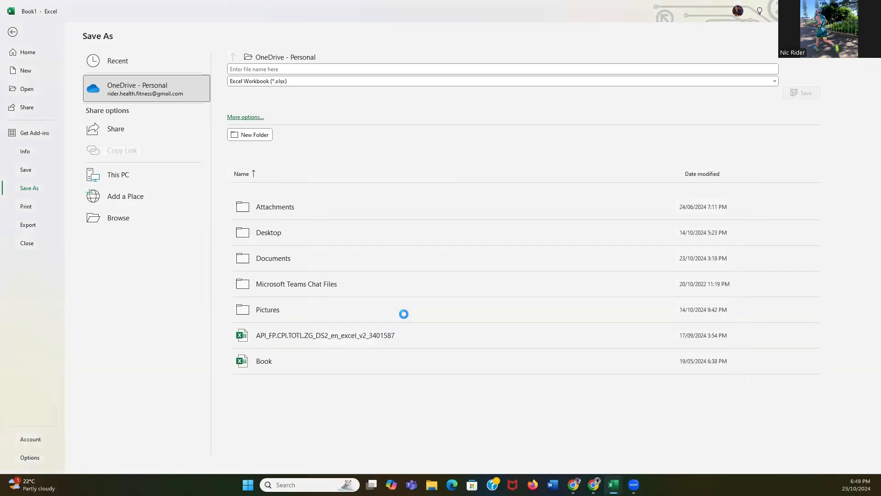
# Open the source workbook Mineral Opal Licences South Australia from the Documents folder in File Explorer
pyautogui.scroll(2, 266, 276)
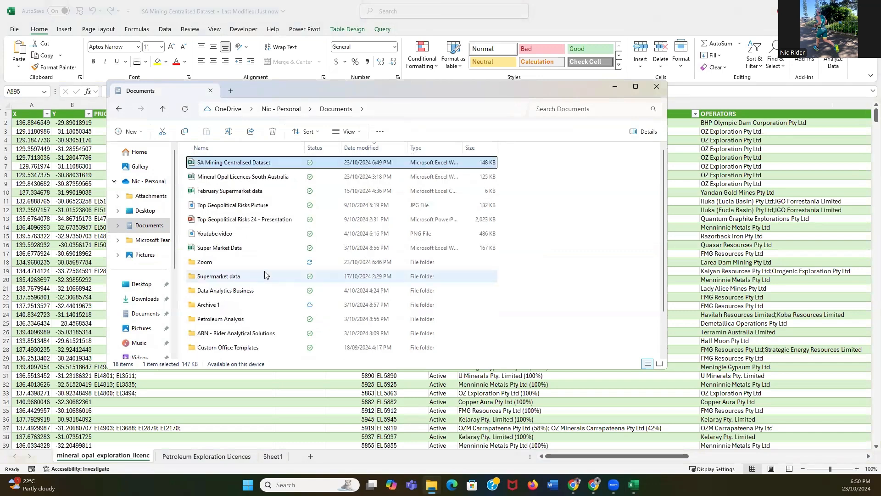
pyautogui.doubleClick(234, 178)
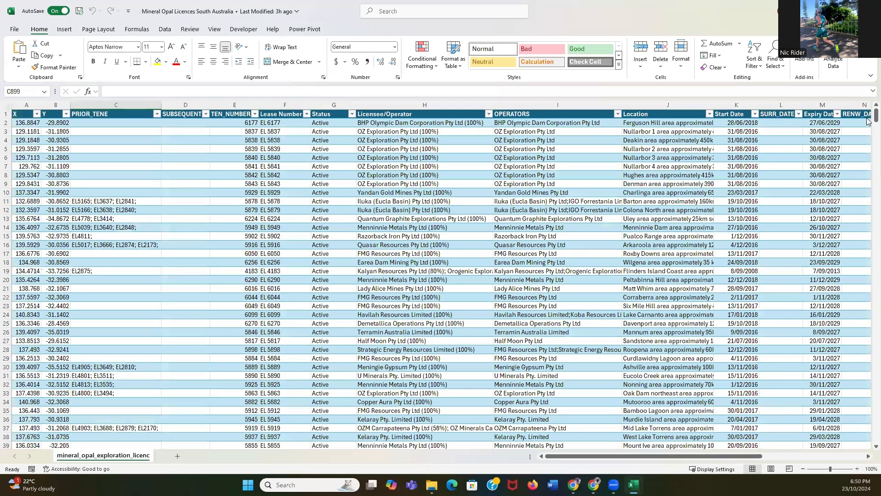
# Examine the last rows of the source mineral licence table and select cell A896 just below it
pyautogui.moveTo(876, 118); pyautogui.dragTo(876, 328)
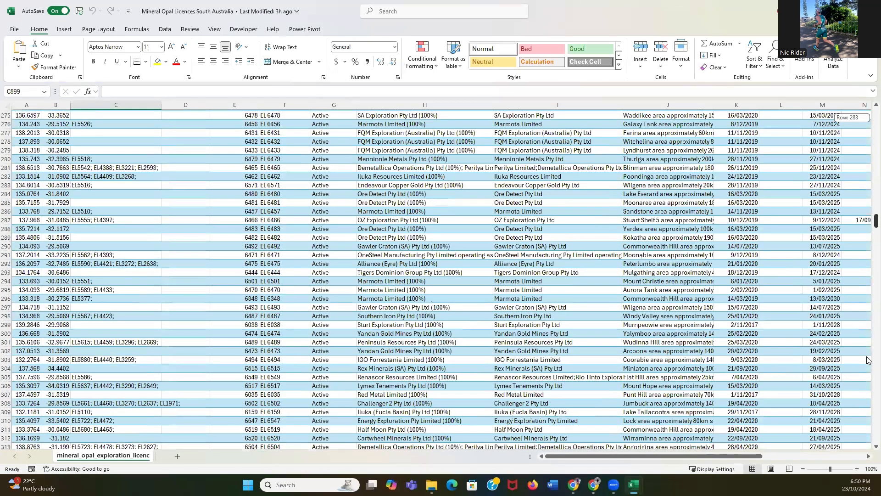
pyautogui.moveTo(869, 360); pyautogui.dragTo(875, 439)
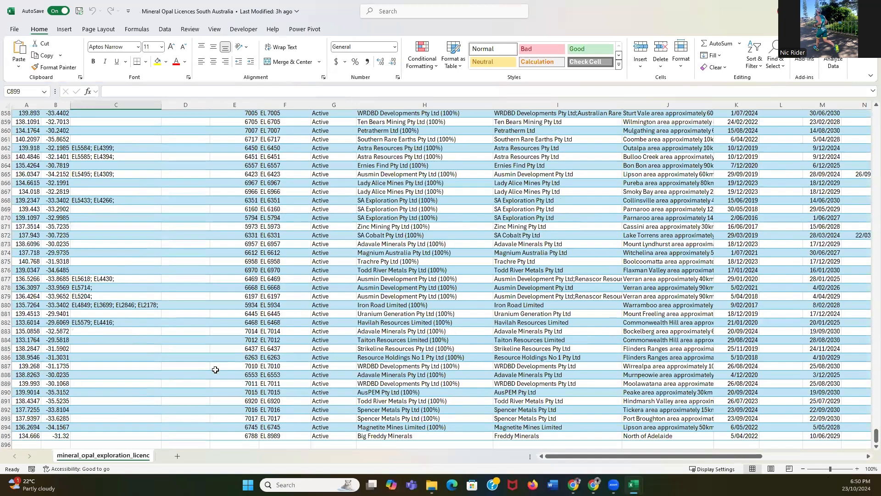
pyautogui.press('Left')
pyautogui.press('Left')
pyautogui.press('Up')
pyautogui.press('Up')
pyautogui.press('Up')
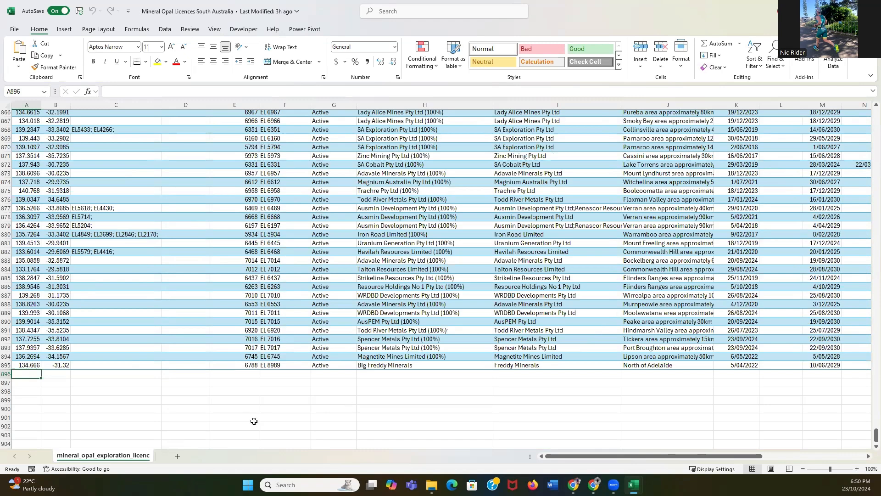
pyautogui.scroll(-1, 248, 418)
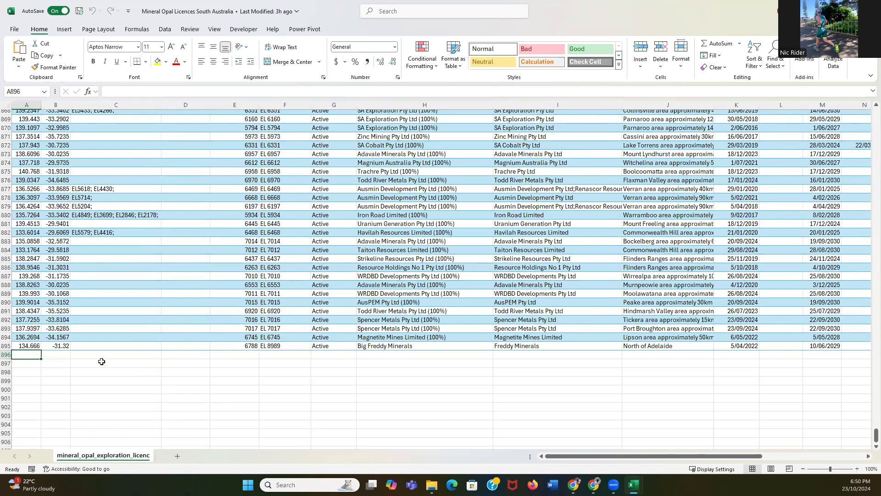
pyautogui.scroll(3, 373, 359)
pyautogui.scroll(5, 574, 330)
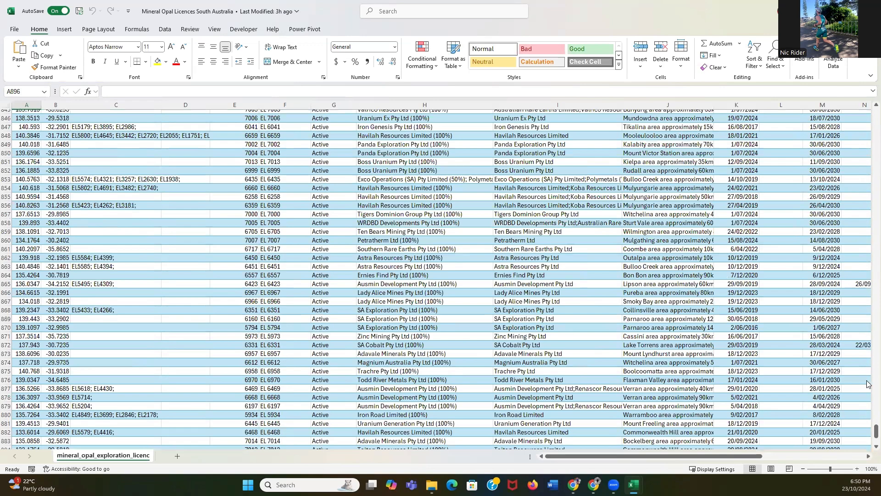
# Start a new record in row 896 below the mineral licence table with TEN_NUMBER 6789
pyautogui.scroll(5, 869, 388)
pyautogui.moveTo(872, 394); pyautogui.dragTo(872, 76)
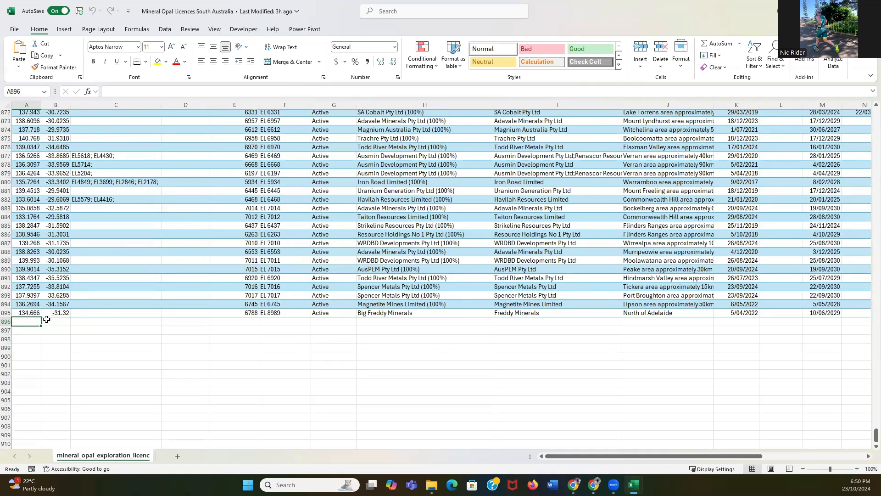
pyautogui.click(248, 325)
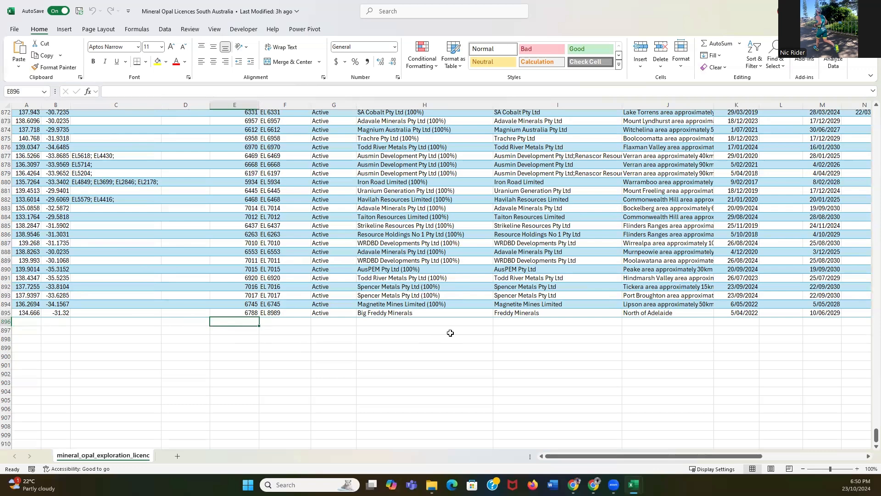
pyautogui.write('678798')
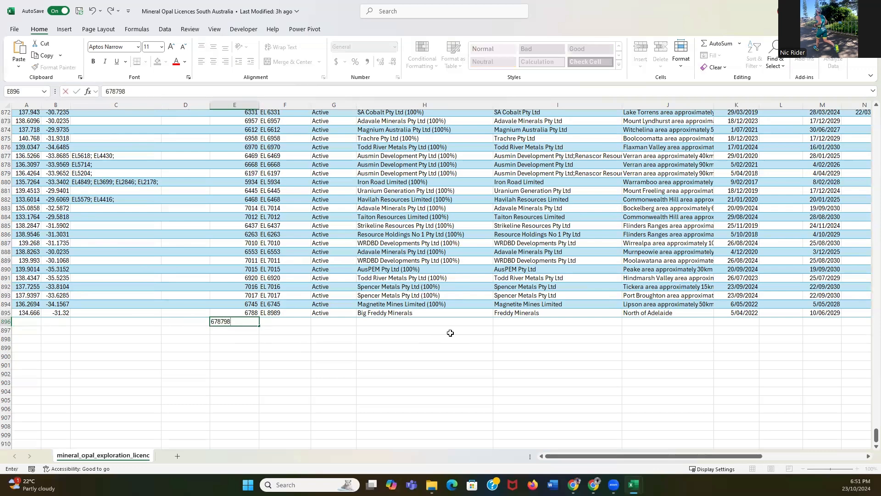
pyautogui.press('BackSpace')
pyautogui.press('BackSpace')
pyautogui.press('BackSpace')
pyautogui.write('9')
pyautogui.press('Tab')
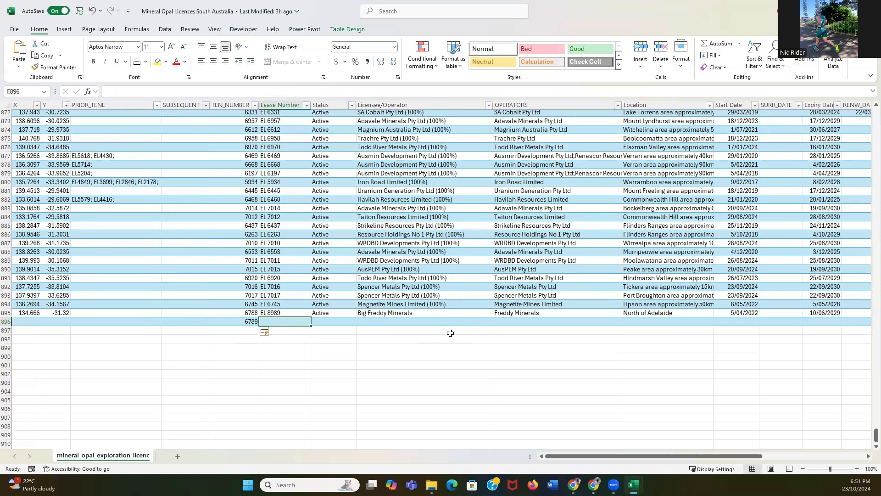
# Enter lease number EL 9864 and status Active for the new record in row 896
pyautogui.write('EL 98')
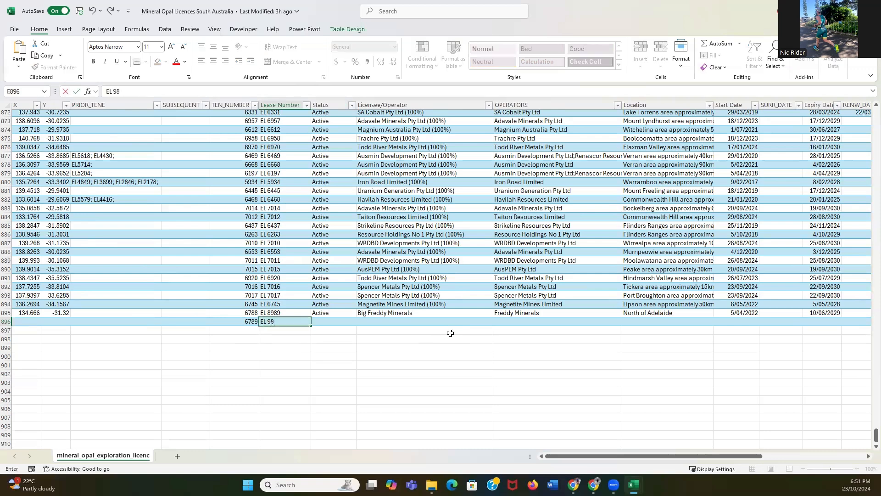
pyautogui.write('64')
pyautogui.press('Tab')
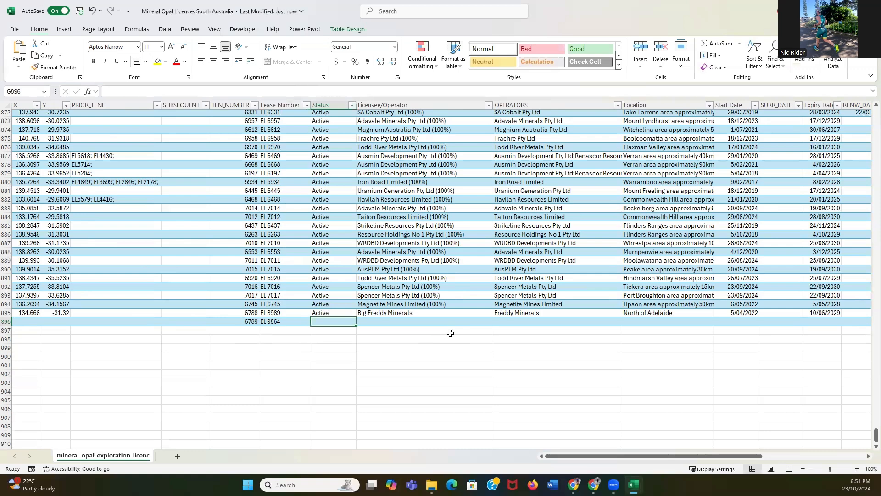
pyautogui.write('Active')
pyautogui.press('Tab')
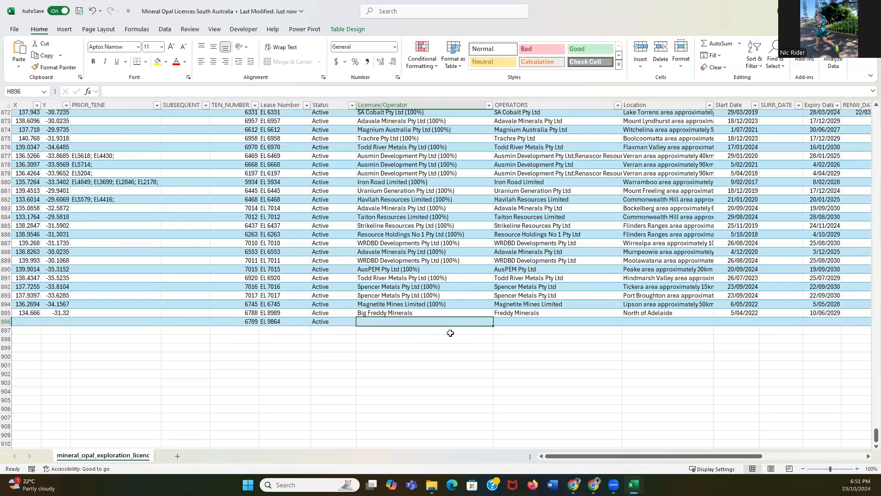
# Enter Big Daz Minerals as the licensee and Dazza Minerals as the operator in row 896
pyautogui.write('B')
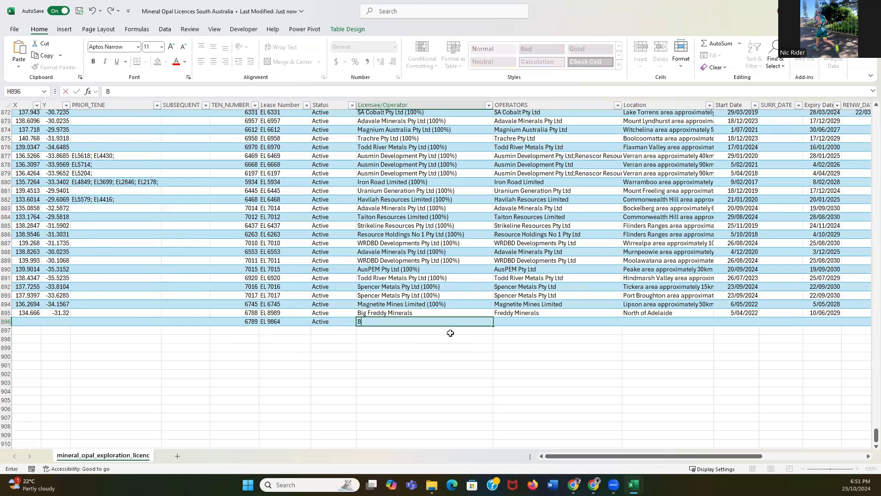
pyautogui.write('ig')
pyautogui.press('BackSpace')
pyautogui.write('Daz Minerals')
pyautogui.press('Tab')
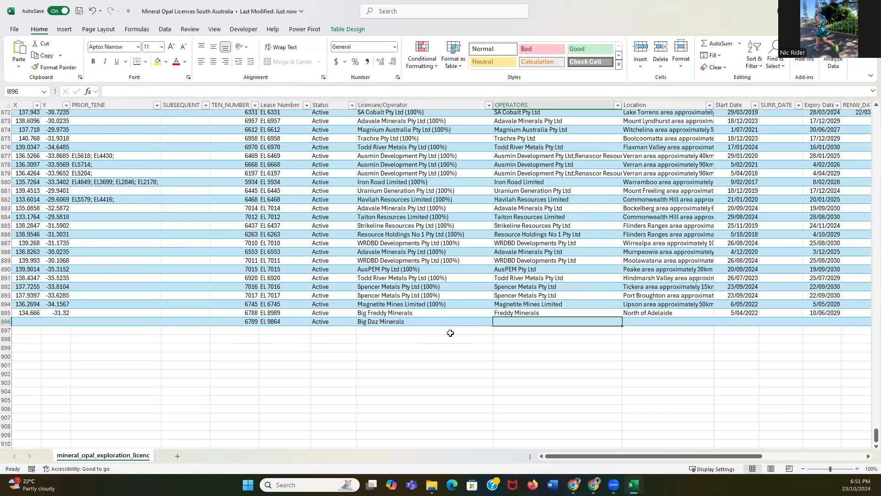
pyautogui.write('Dazza Minerals')
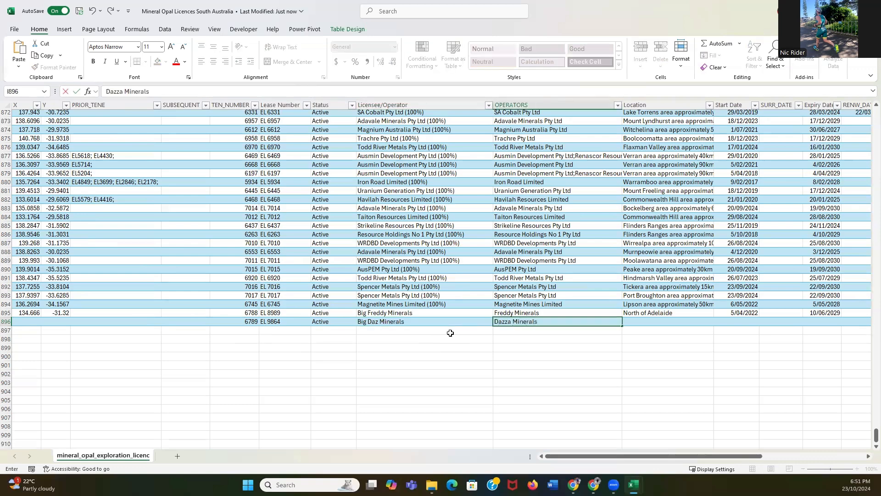
pyautogui.press('Tab')
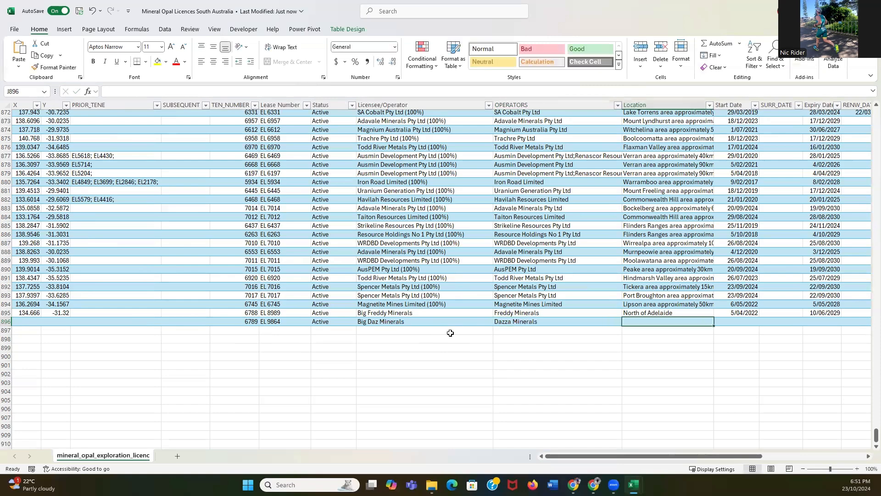
# Set the location of the new record in row 896 to Nortons Summit
pyautogui.scroll(2, 732, 384)
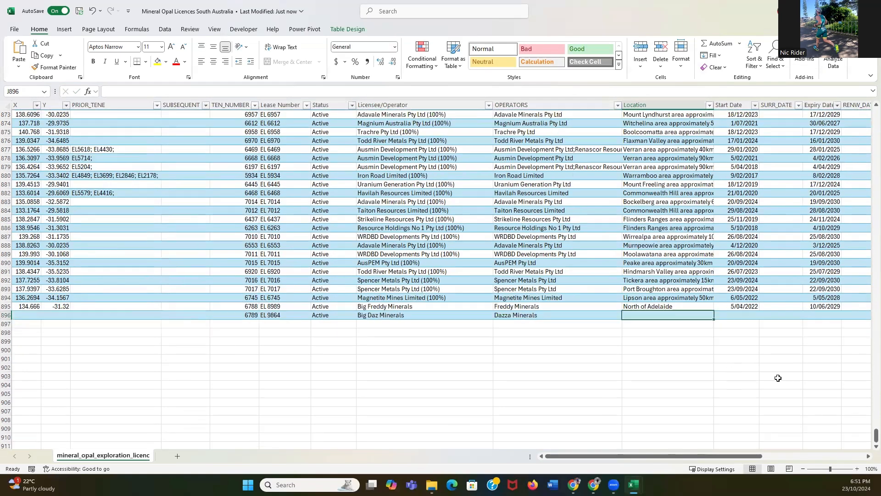
pyautogui.scroll(-1, 787, 367)
pyautogui.scroll(4, 796, 354)
pyautogui.scroll(1, 785, 355)
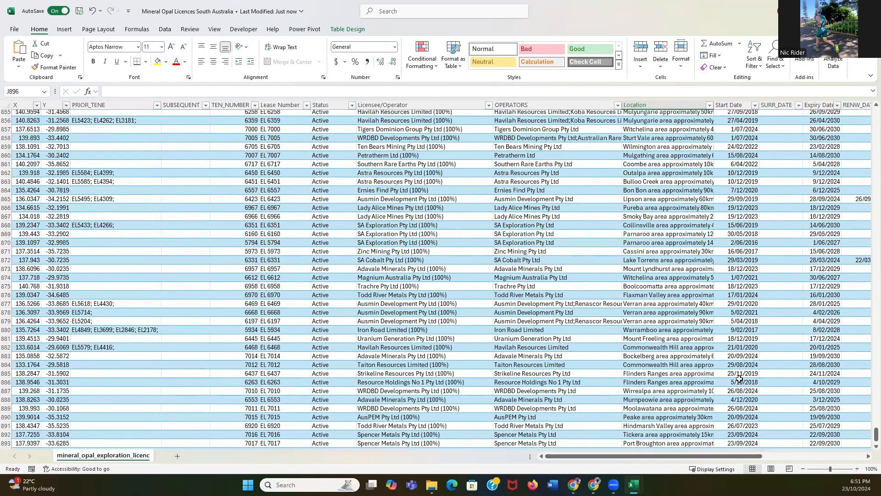
pyautogui.write('N')
pyautogui.write('Nortons')
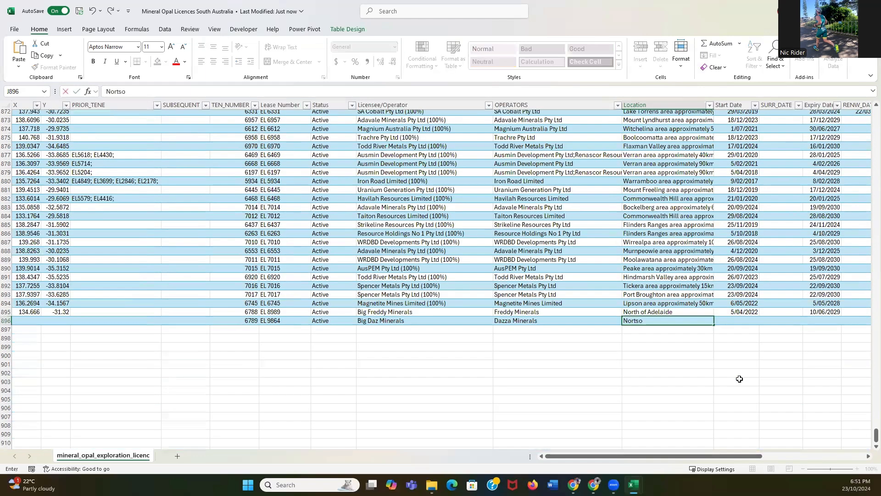
pyautogui.write(' Summit')
pyautogui.press('Tab')
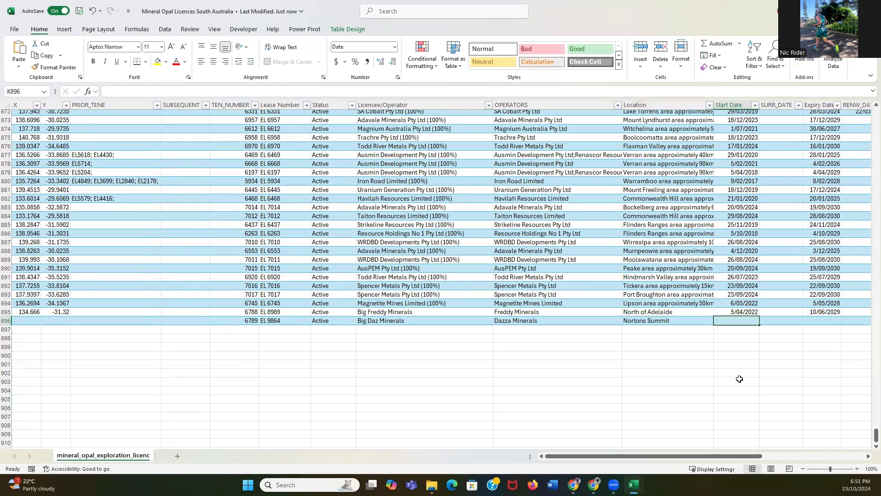
# Enter the start date 6/06/2022 for the new licence, leaving SURR_DATE blank
pyautogui.write('6/0')
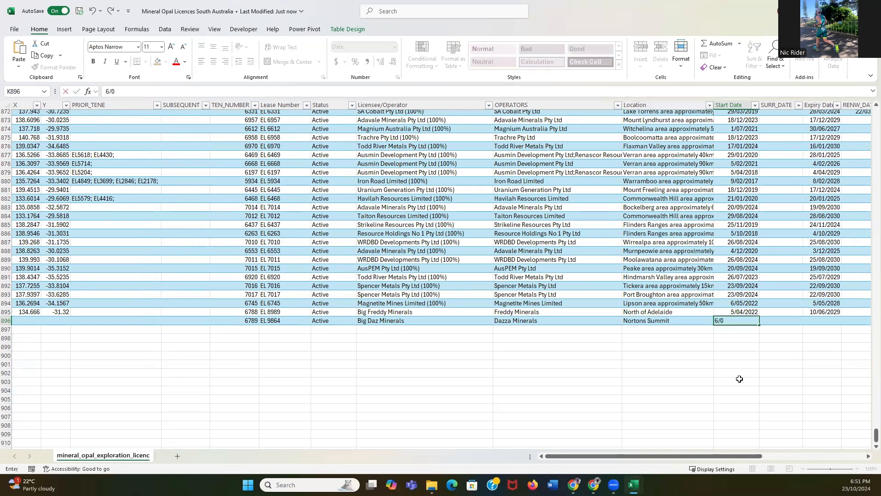
pyautogui.write('6/2022')
pyautogui.press('Tab')
pyautogui.press('Tab')
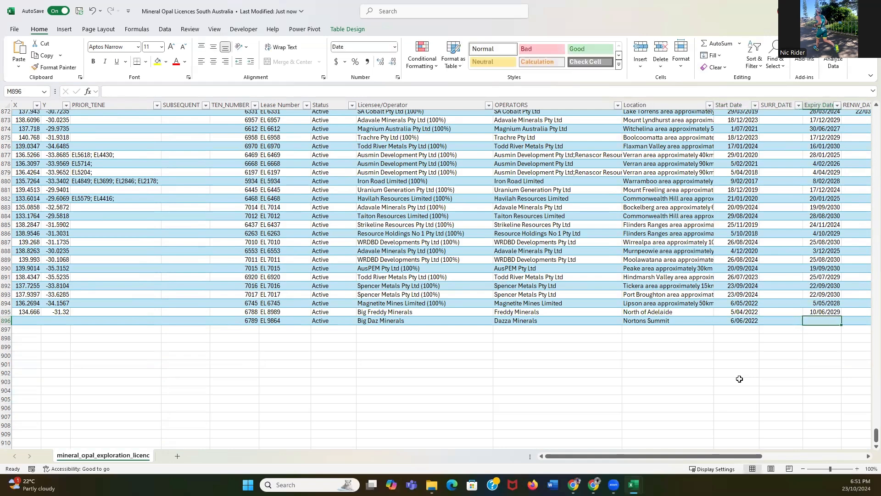
# Enter the expiry date 15/08/2029 for the new licence in cell M896
pyautogui.write('15/')
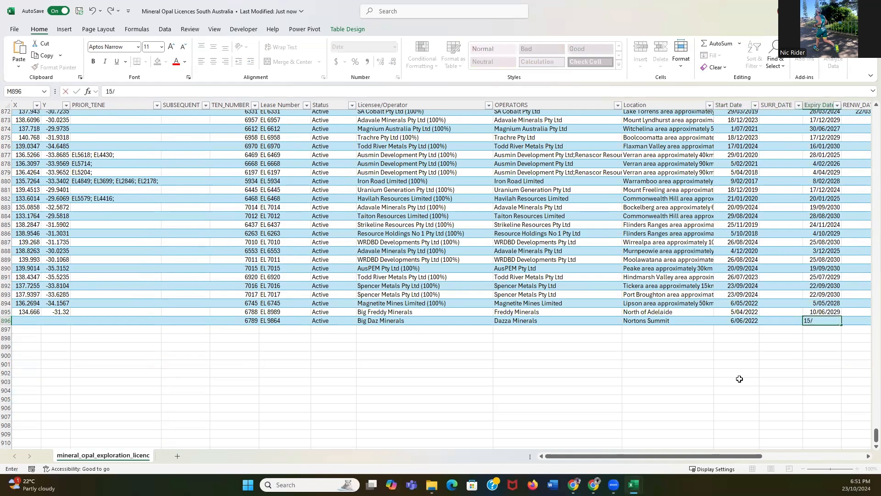
pyautogui.write('08/')
pyautogui.press('Down')
pyautogui.press('Down')
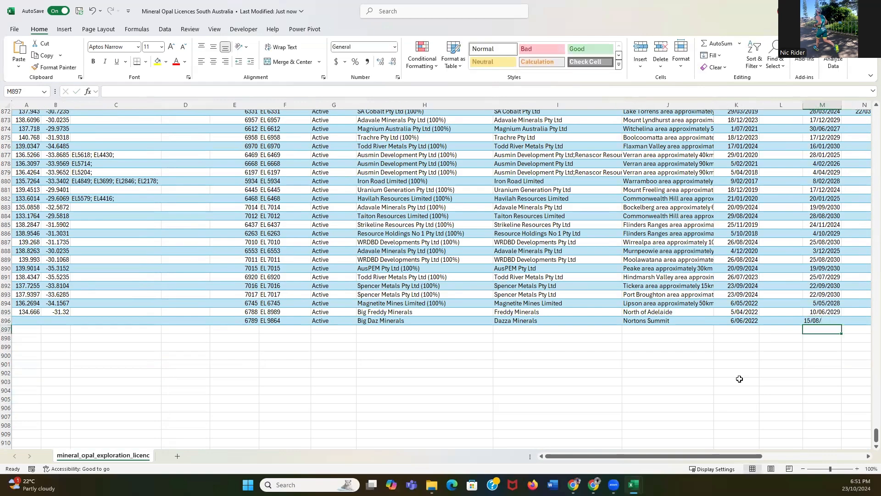
pyautogui.press('pageup')
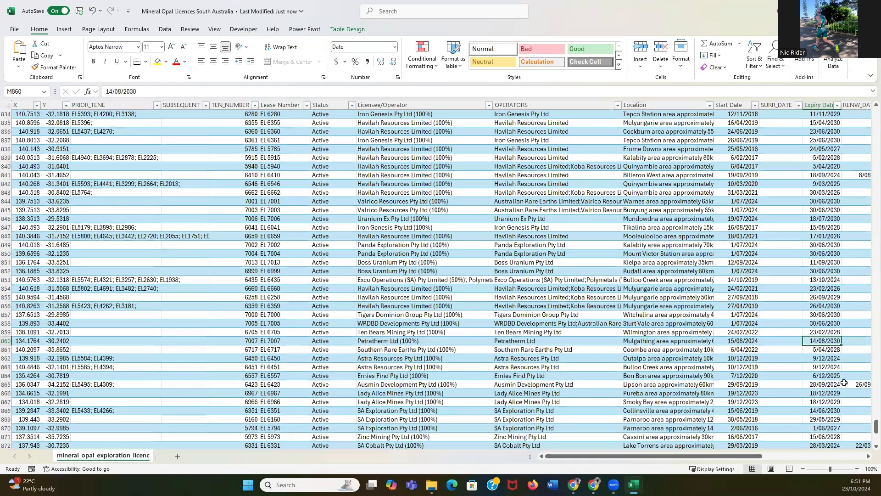
pyautogui.scroll(-12, 823, 325)
pyautogui.click(823, 324)
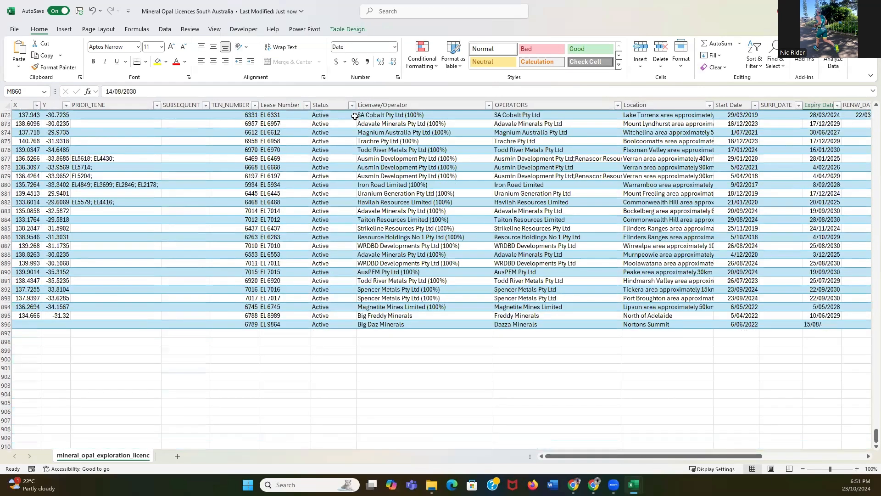
pyautogui.click(221, 89)
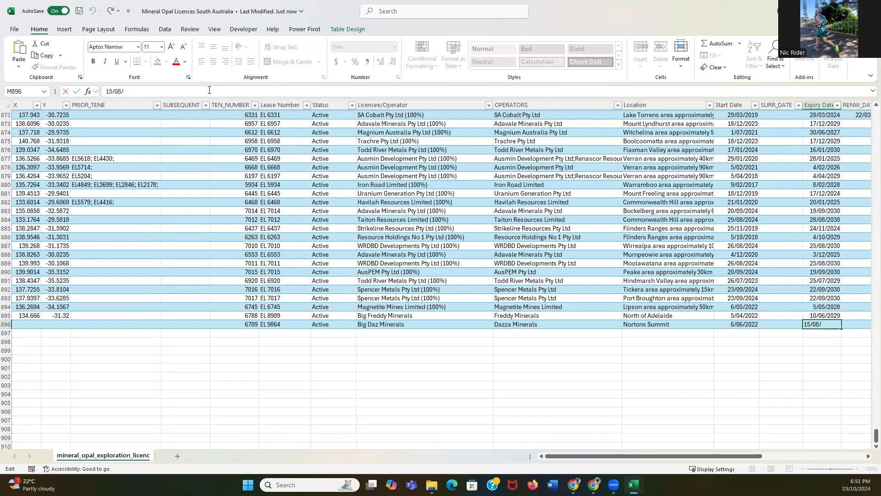
pyautogui.write('2029')
pyautogui.click(807, 359)
# Leave the renewal and transfer dates blank and set COURT_ACTN to No in row 896
pyautogui.click(831, 322)
pyautogui.press('Right')
pyautogui.press('Right')
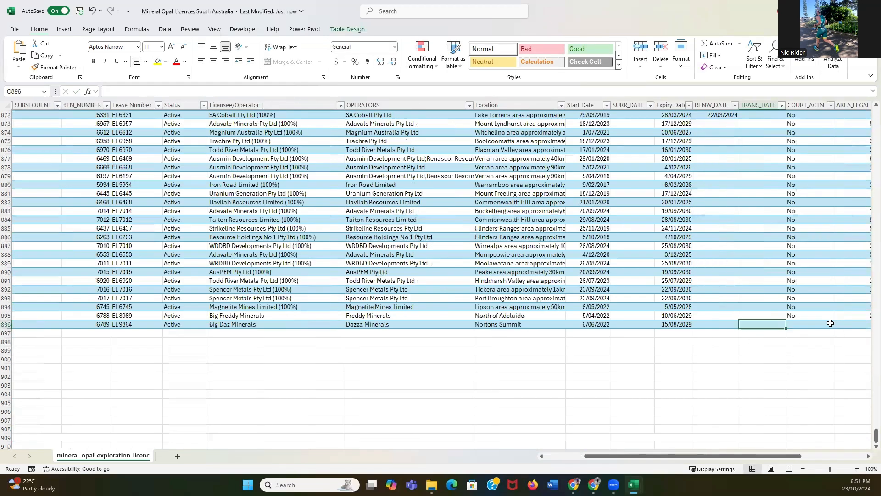
pyautogui.press('Right')
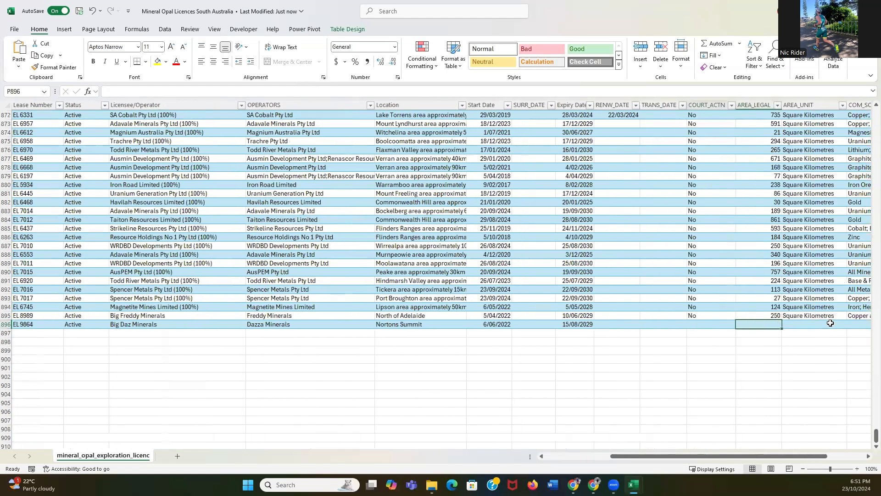
pyautogui.write('No')
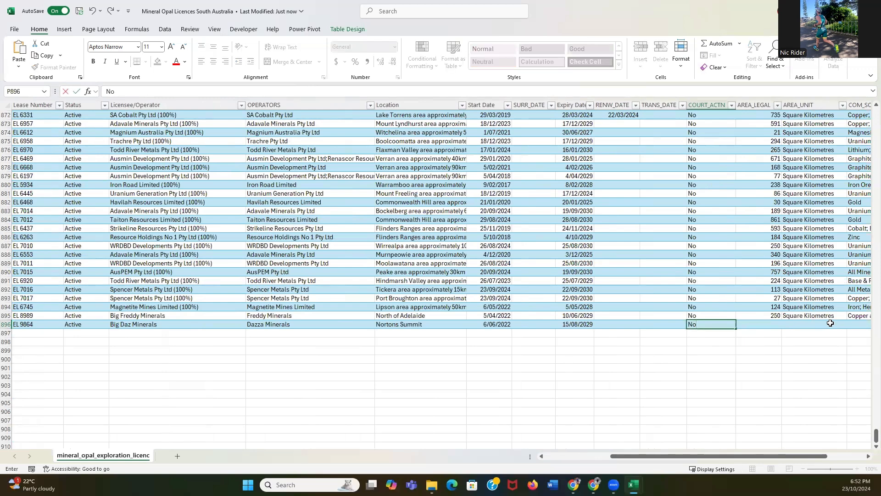
pyautogui.press('Tab')
# Enter a legal area of 156 with the area unit Square Kilometres in row 896
pyautogui.write('1')
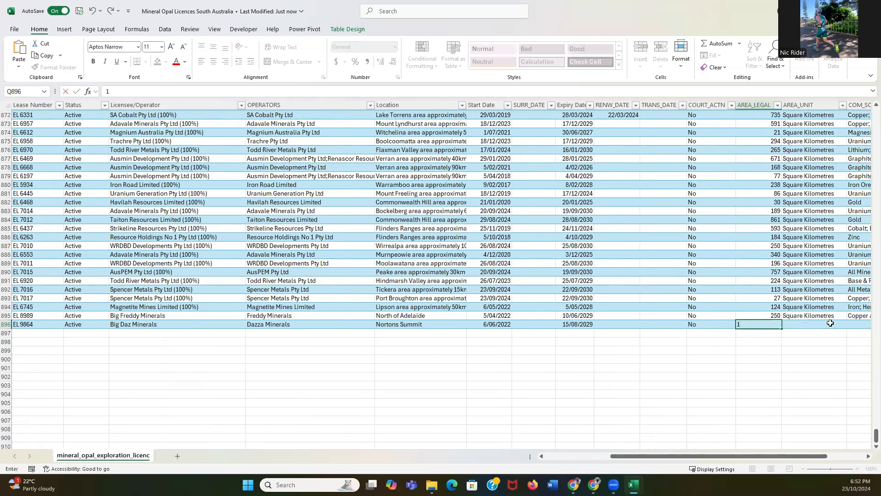
pyautogui.write('56')
pyautogui.press('Tab')
pyautogui.write('Square Kilometres')
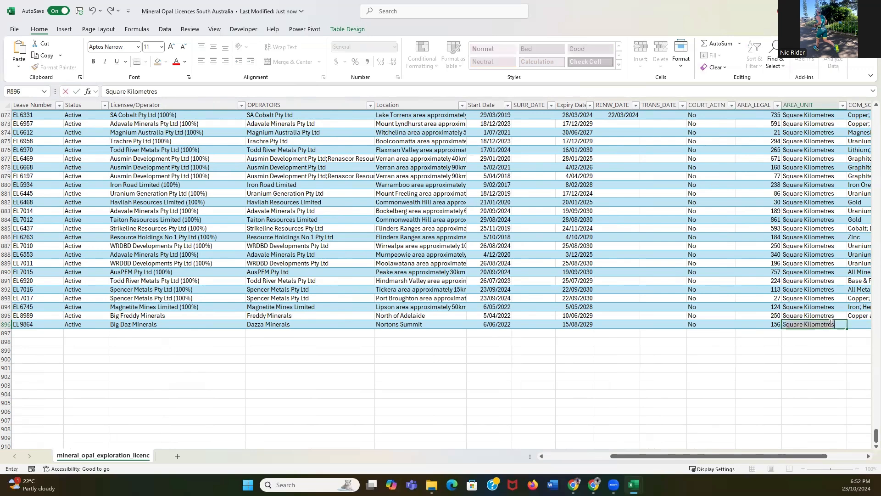
pyautogui.press('Tab')
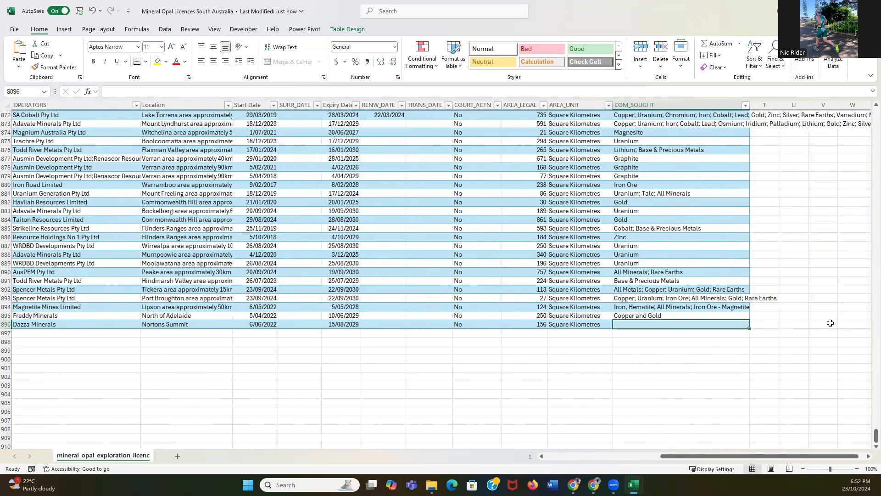
# Enter "Graphite, Iron and Gold" under COM_SOUGHT in row 896 and check the completed record at the table's end
pyautogui.write('Graphitehite')
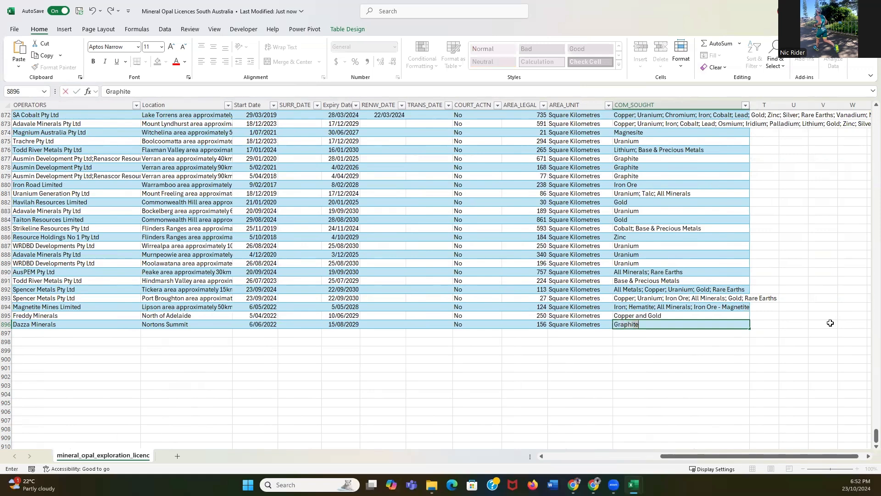
pyautogui.write(', Iron and Gold')
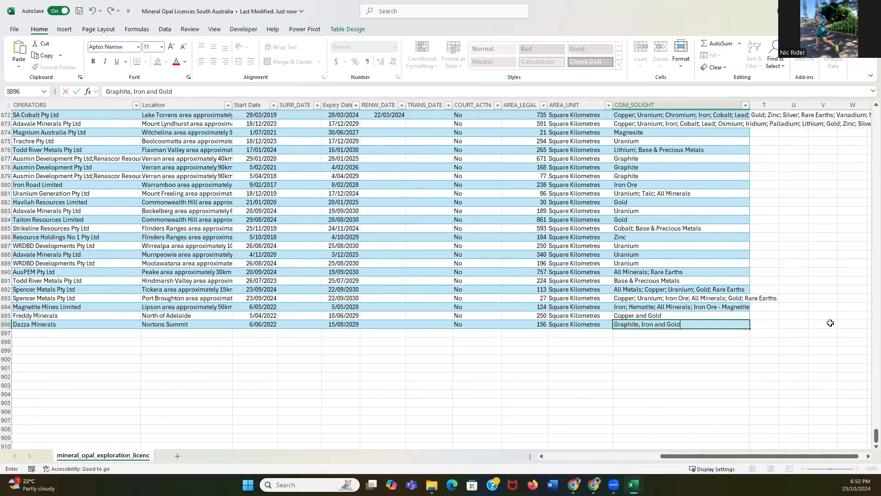
pyautogui.click(323, 396)
pyautogui.moveTo(712, 456); pyautogui.dragTo(315, 454)
pyautogui.scroll(6, 266, 275)
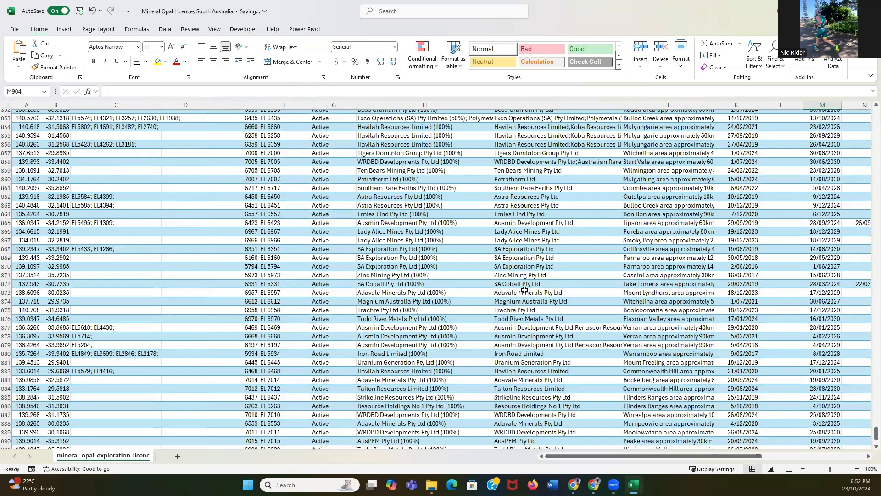
pyautogui.scroll(-4, 343, 282)
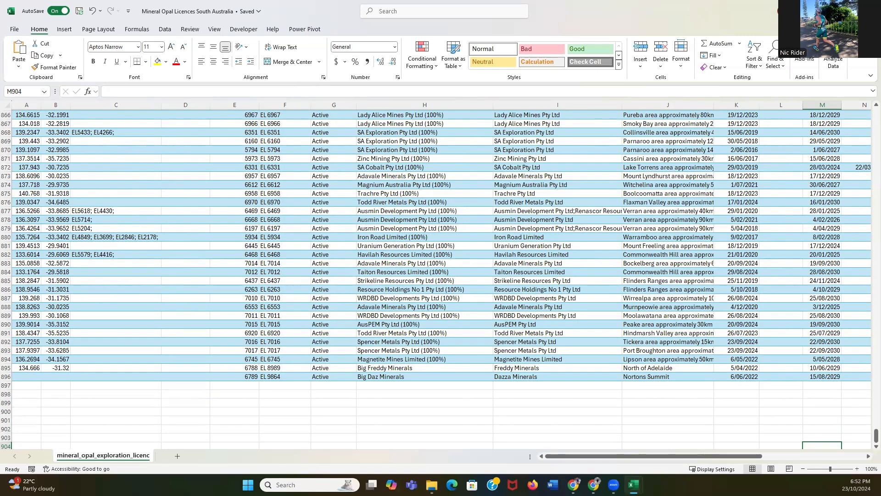
# Return to the SA Mining Centralised Dataset workbook and examine the last rows of its mineral licence table
pyautogui.click(827, 11)
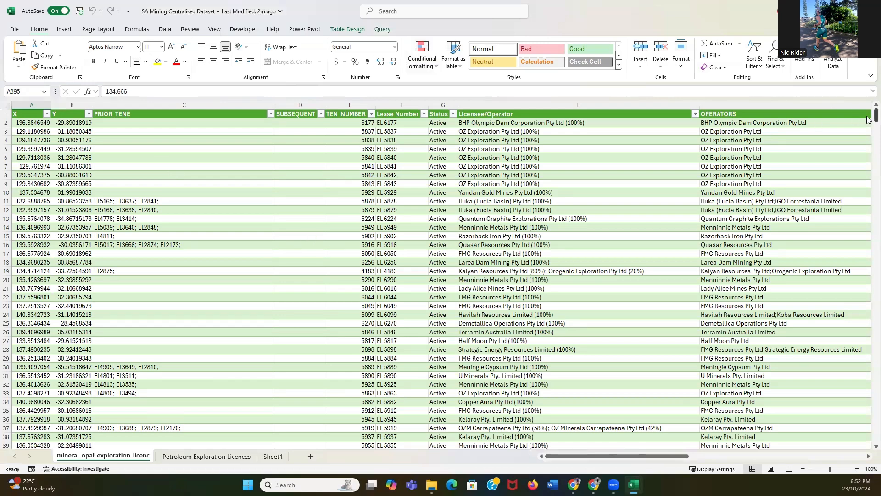
pyautogui.moveTo(877, 115); pyautogui.dragTo(868, 450)
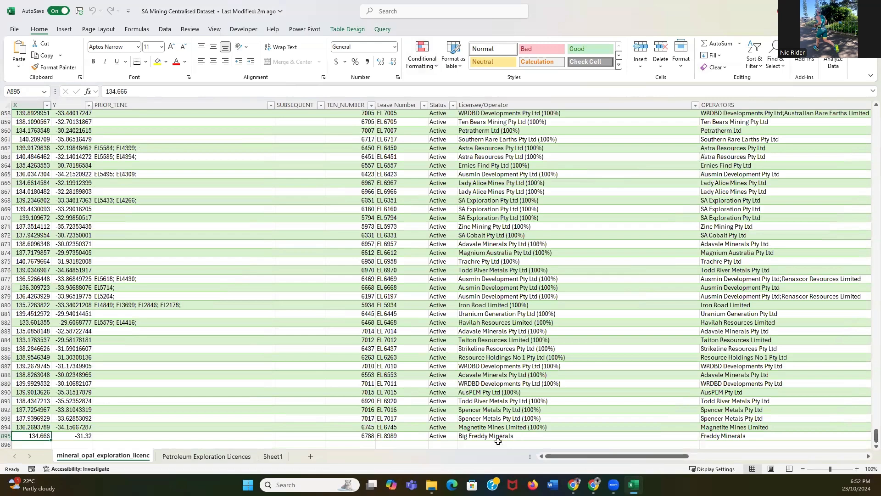
pyautogui.moveTo(875, 436); pyautogui.dragTo(876, 116)
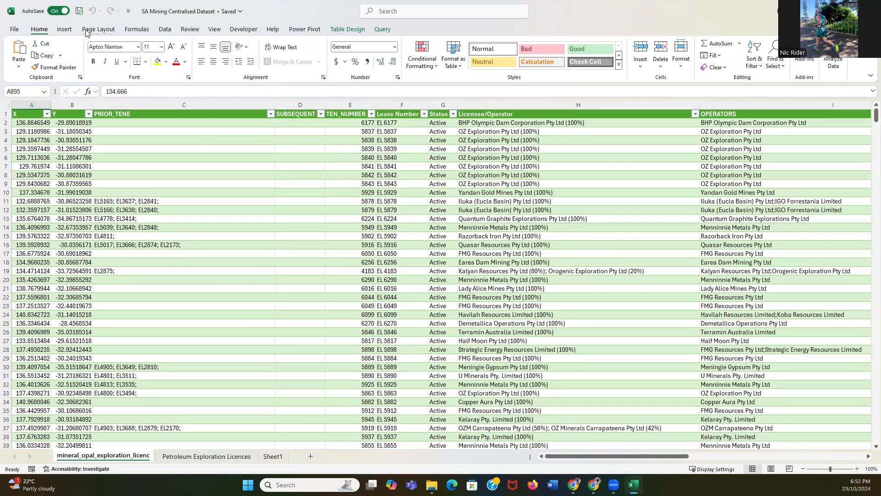
# Refresh all linked queries in the centralised workbook and check row 896 at the end of the mineral licence table
pyautogui.click(165, 29)
pyautogui.click(179, 67)
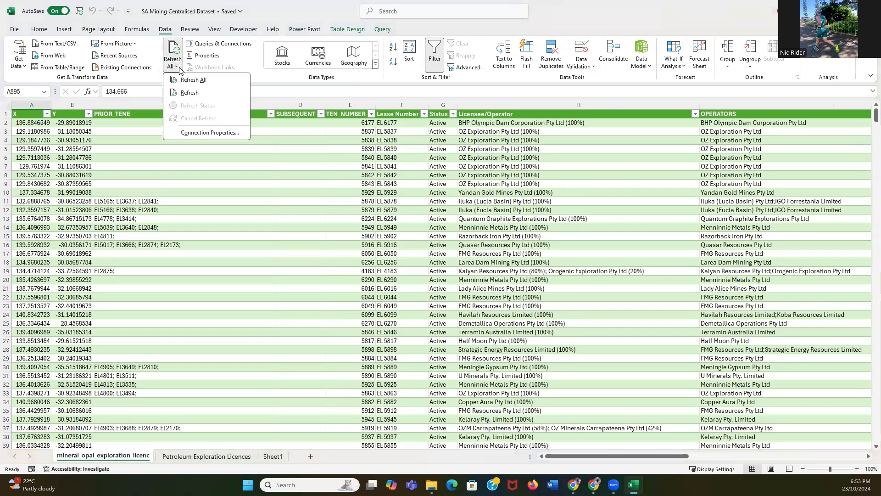
pyautogui.click(182, 80)
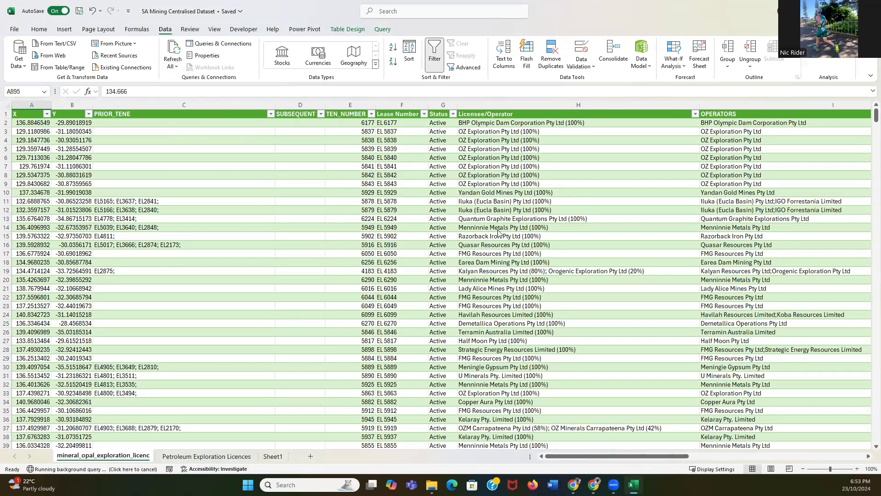
pyautogui.moveTo(876, 115); pyautogui.dragTo(869, 430)
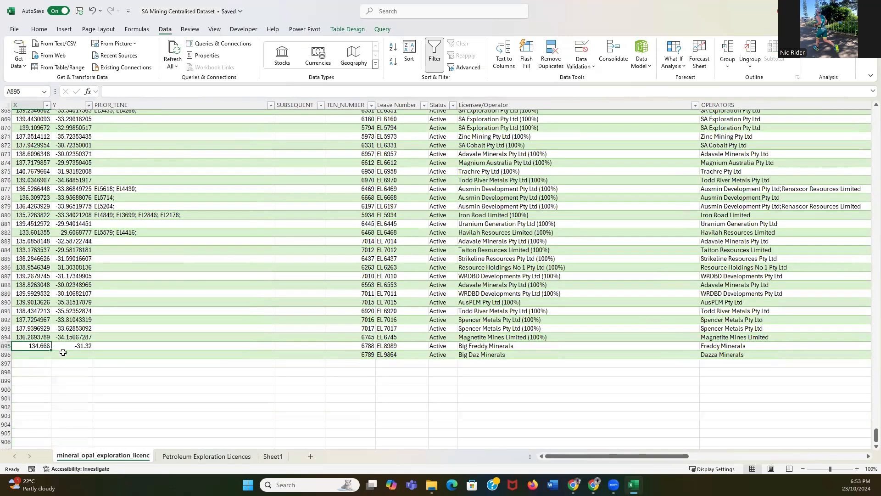
pyautogui.click(511, 356)
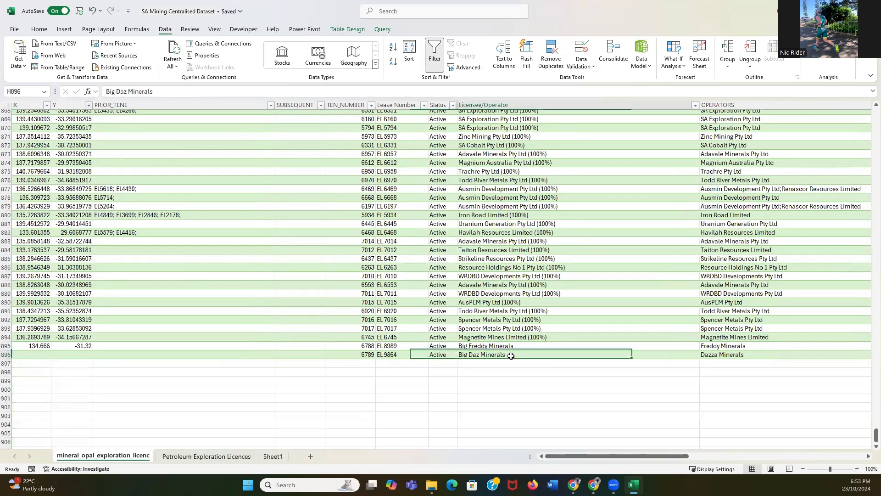
pyautogui.moveTo(573, 456); pyautogui.dragTo(522, 447)
pyautogui.scroll(20, 522, 280)
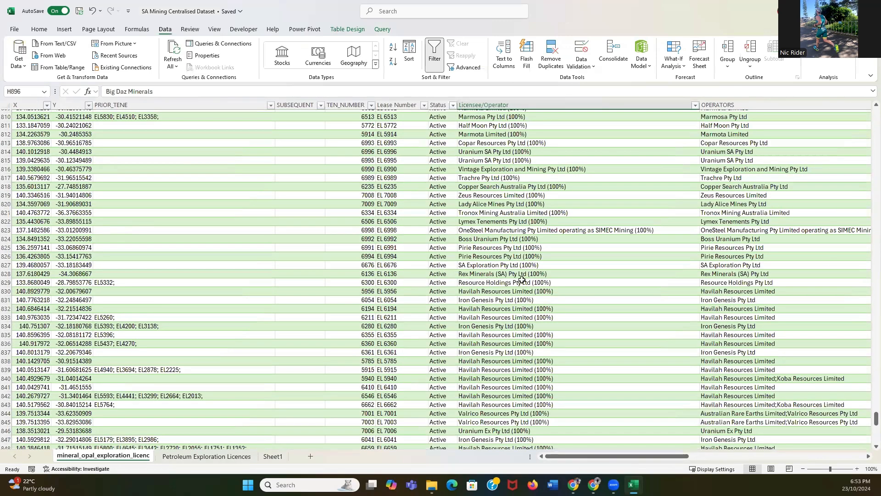
pyautogui.moveTo(876, 418); pyautogui.dragTo(875, 158)
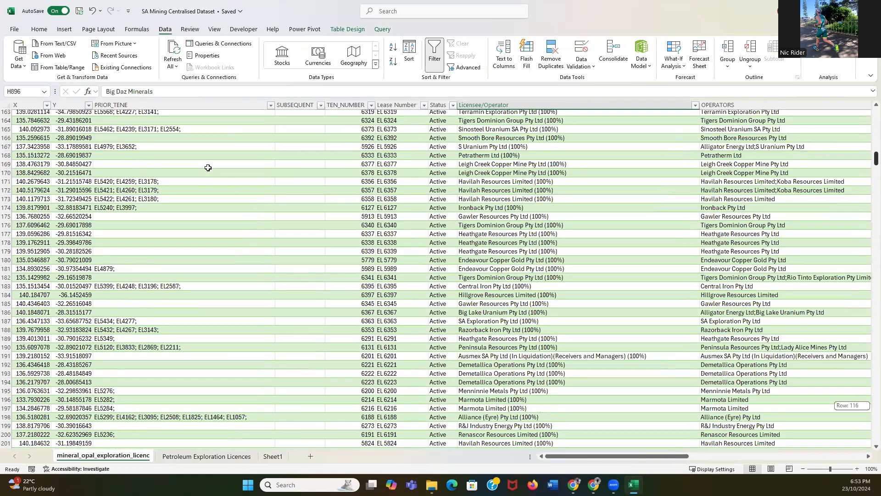
pyautogui.click(170, 141)
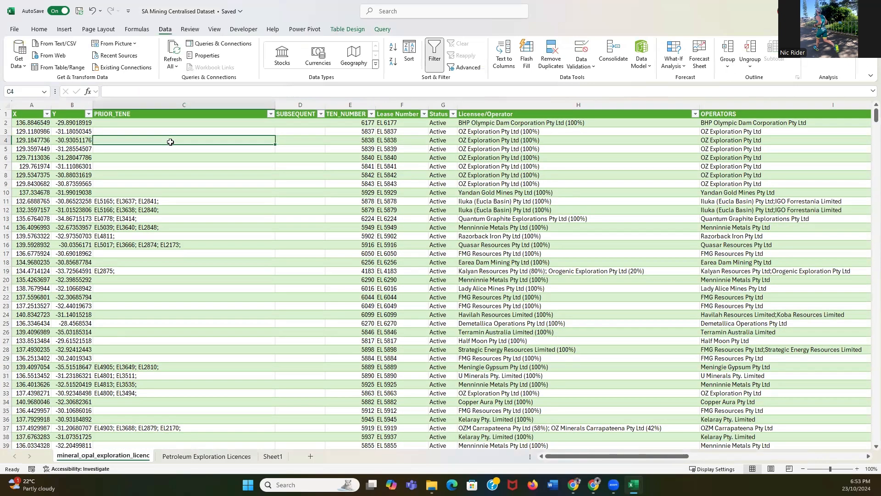
# Look over the Petroleum Exploration Licences sheet and compare it with the mineral and opal exploration licence sheet
pyautogui.click(167, 456)
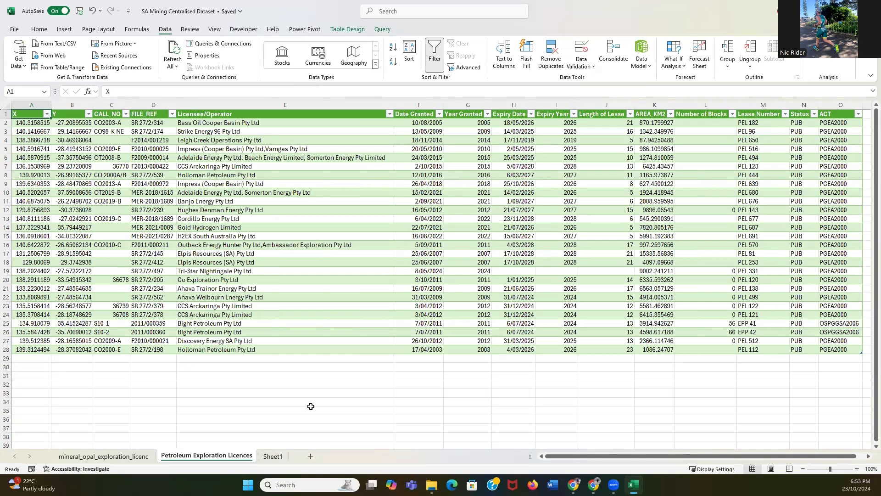
pyautogui.click(308, 363)
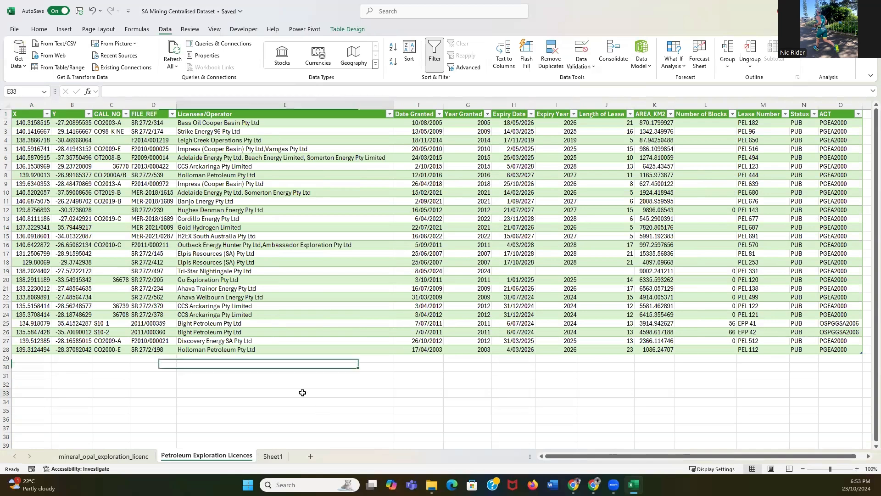
pyautogui.click(301, 392)
pyautogui.click(276, 373)
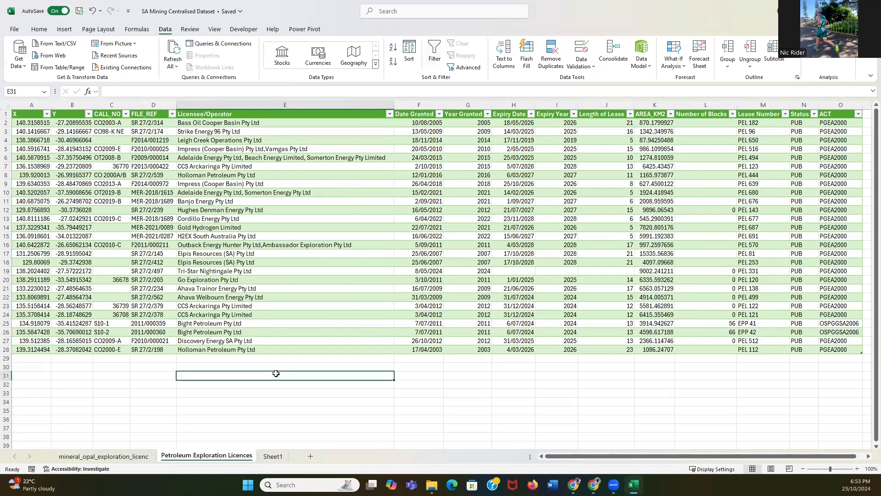
pyautogui.click(105, 456)
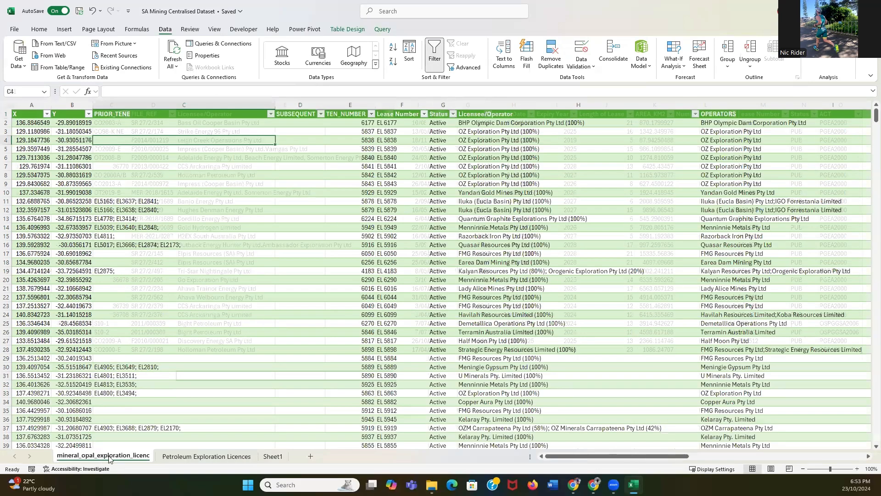
pyautogui.click(180, 456)
pyautogui.click(137, 457)
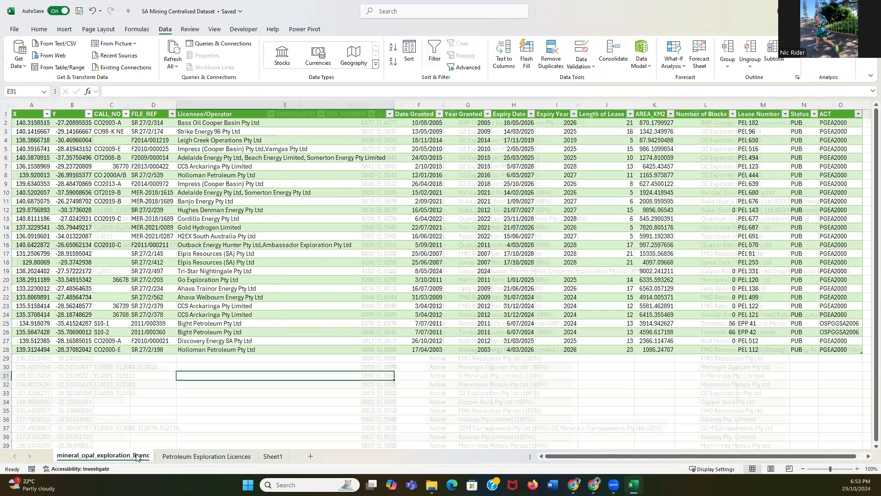
pyautogui.click(184, 455)
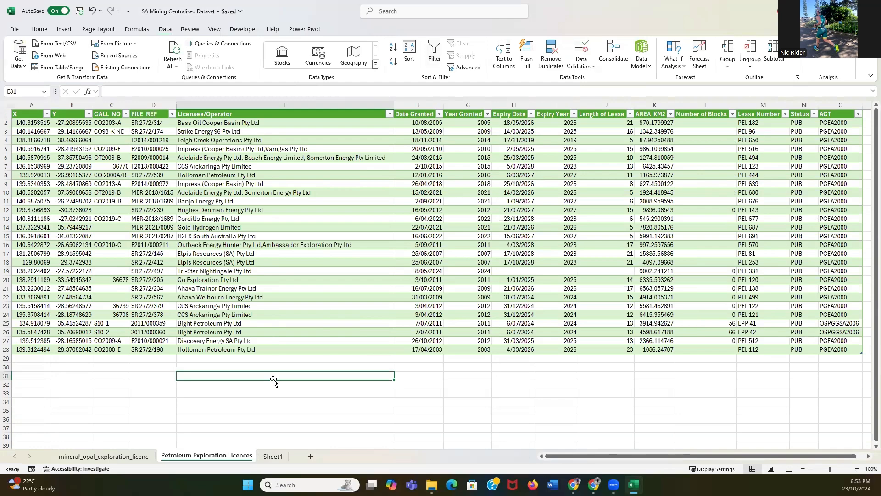
# Review the mineral and opal exploration licence table from its first row down to its last records
pyautogui.click(99, 458)
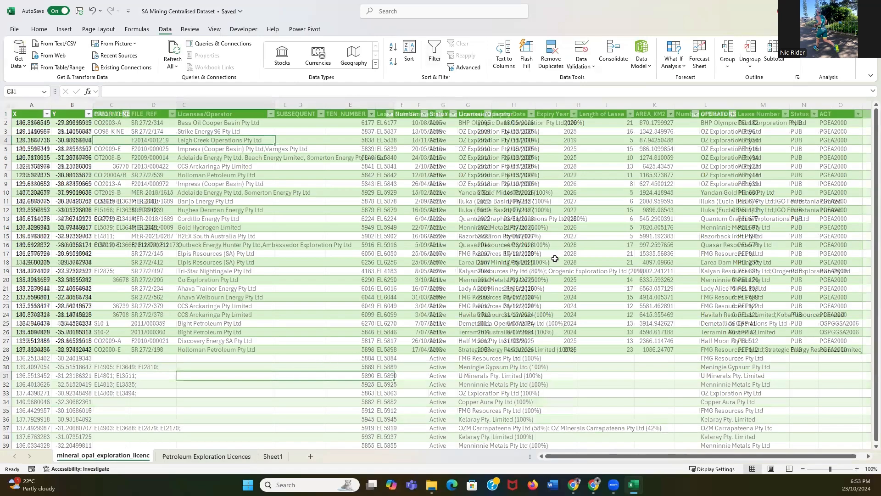
pyautogui.moveTo(868, 126); pyautogui.dragTo(876, 435)
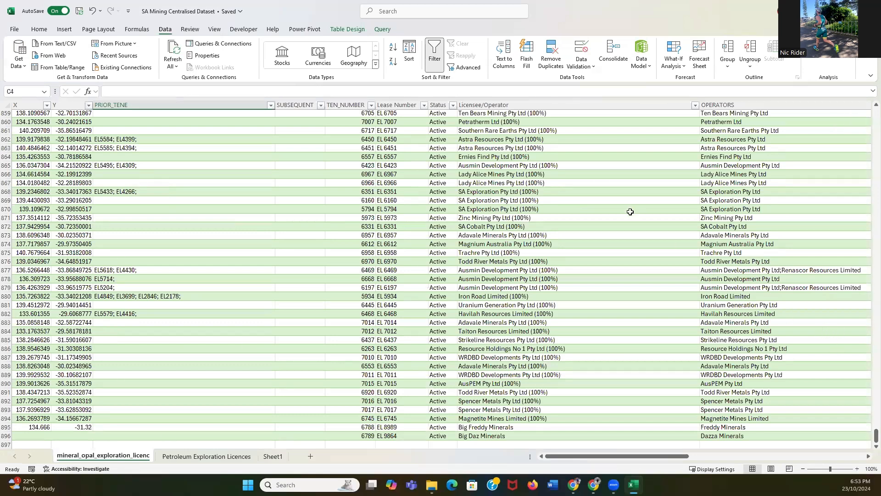
pyautogui.moveTo(876, 435); pyautogui.dragTo(877, 115)
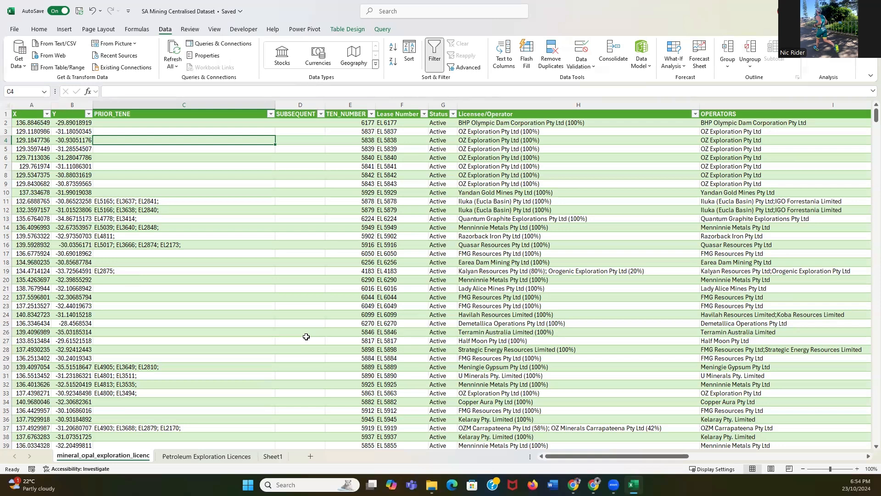
# Examine which database source types are available for importing data into the workbook
pyautogui.click(24, 69)
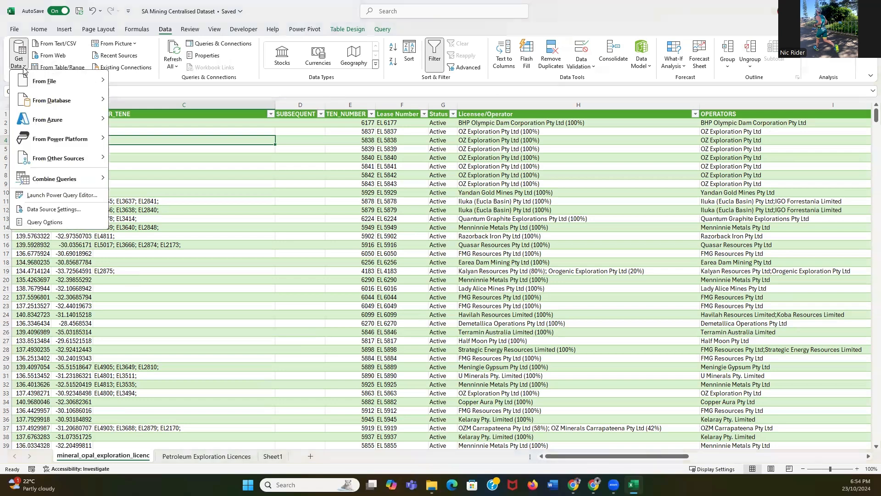
pyautogui.moveTo(51, 106)
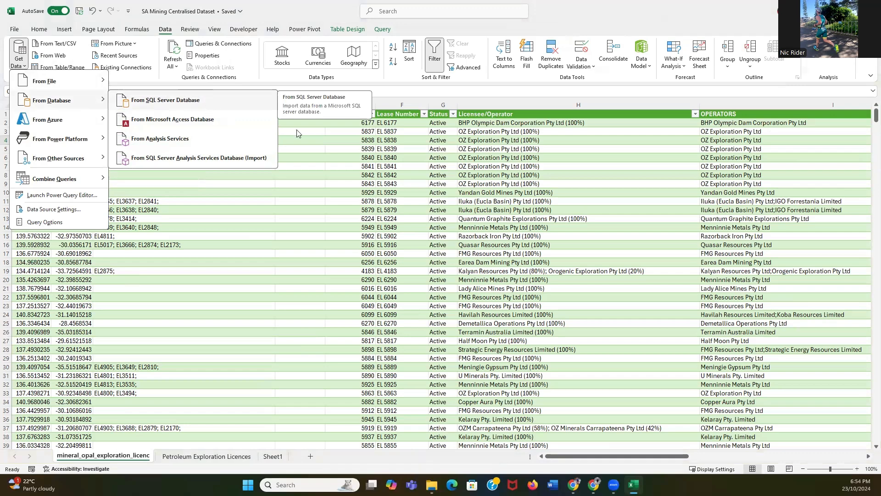
pyautogui.click(329, 196)
pyautogui.scroll(-7, 329, 196)
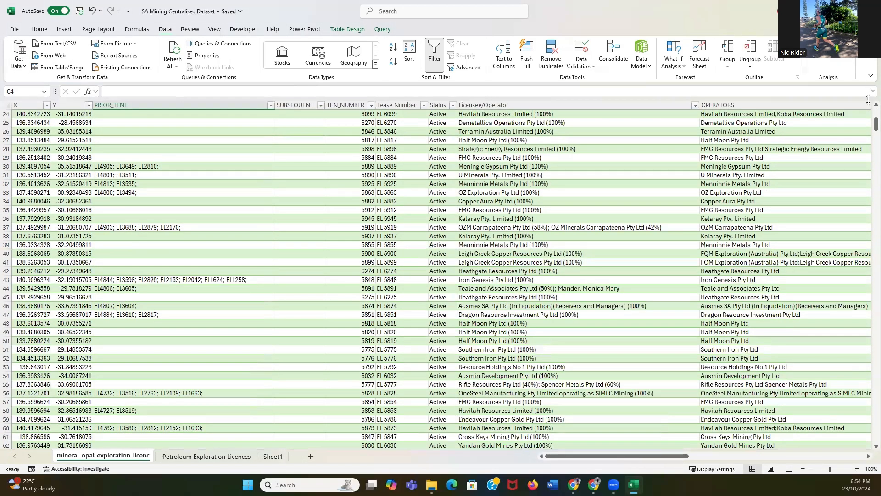
pyautogui.scroll(8, 867, 131)
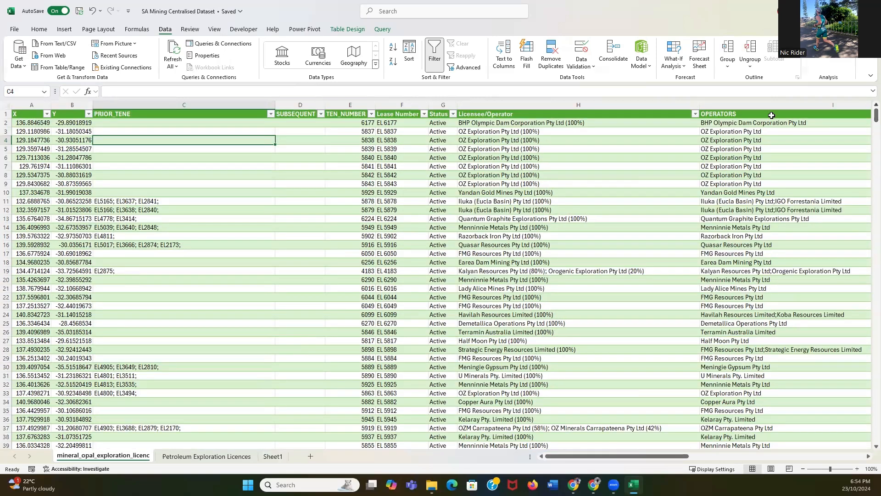
pyautogui.click(248, 151)
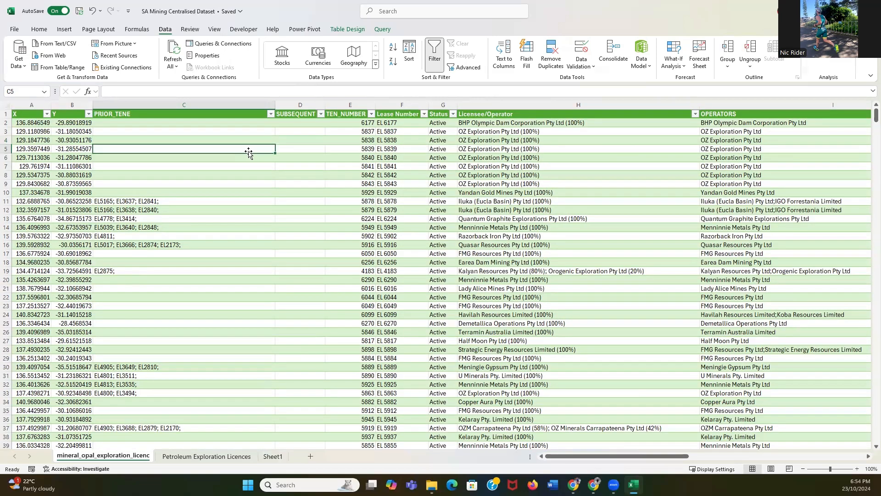